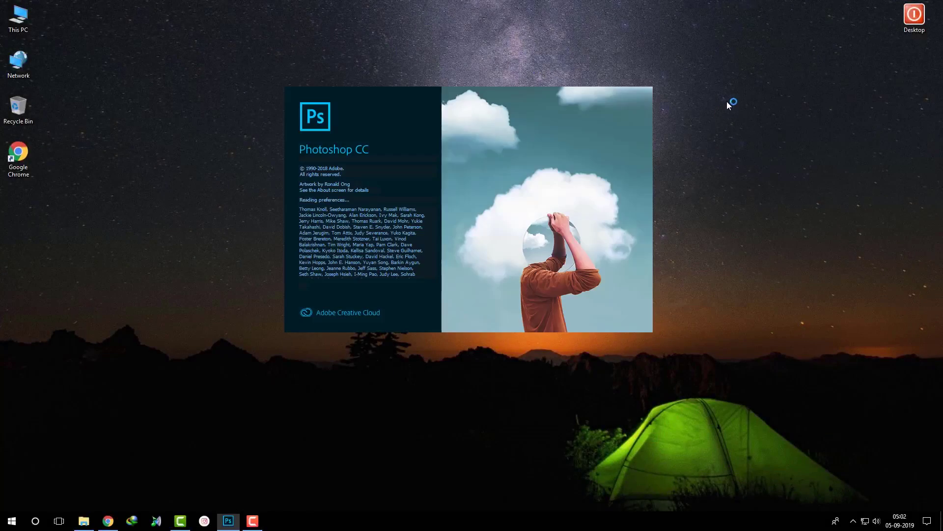
Refresh the desktop while Photoshop CC 2019 loads to its Home screen
{"action": "right_click", "coordinate": [727, 101]}
{"action": "left_click", "coordinate": [751, 132]}
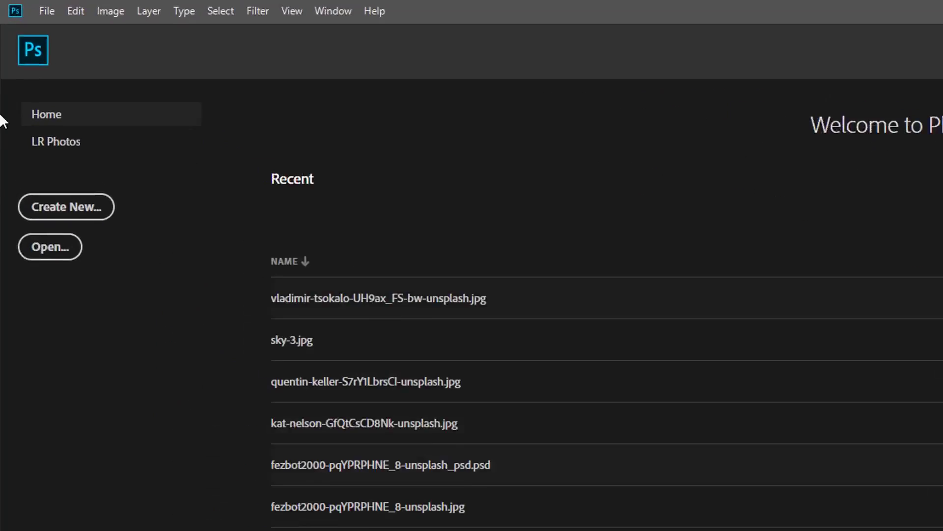
Open the kat-nelson photo from Desktop/016 and duplicate its Background layer
{"action": "left_click", "coordinate": [27, 6]}
{"action": "left_click", "coordinate": [68, 55]}
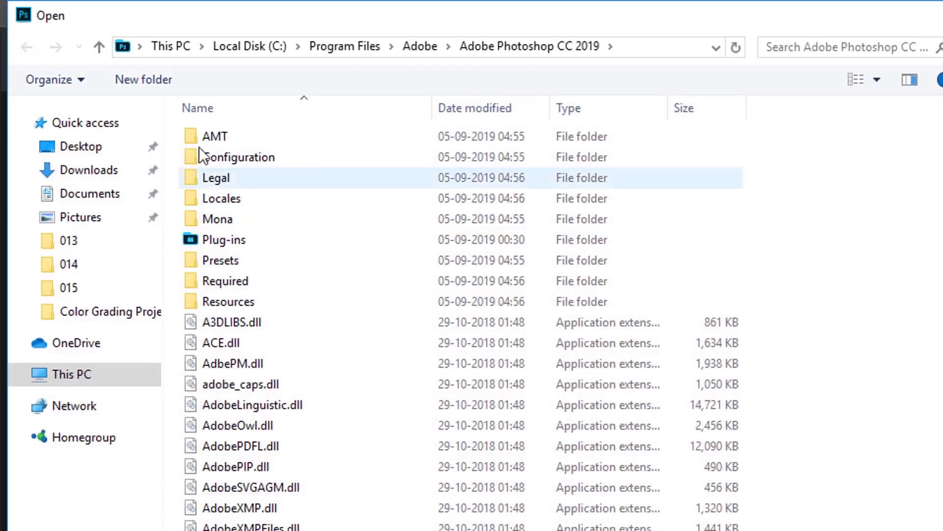
{"action": "left_click", "coordinate": [83, 147]}
{"action": "double_click", "coordinate": [225, 133]}
{"action": "left_click", "coordinate": [237, 158]}
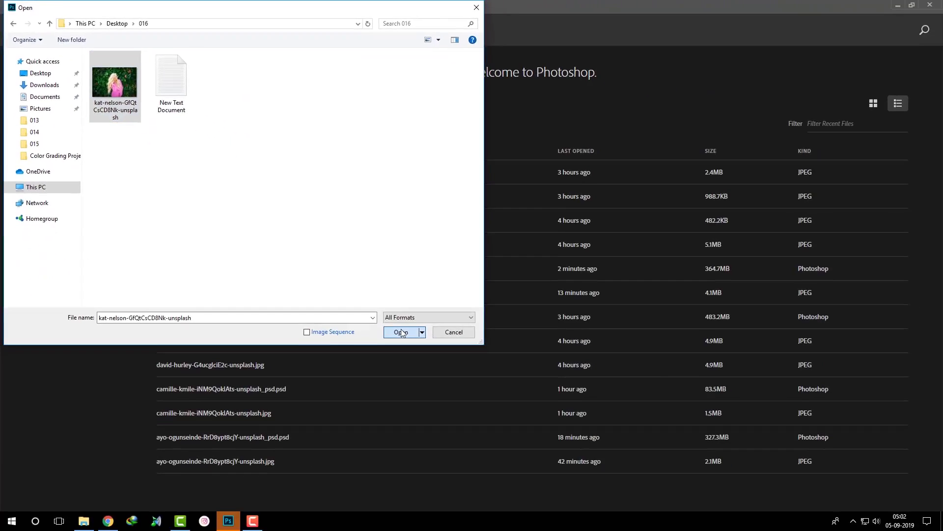
{"action": "left_click", "coordinate": [401, 332]}
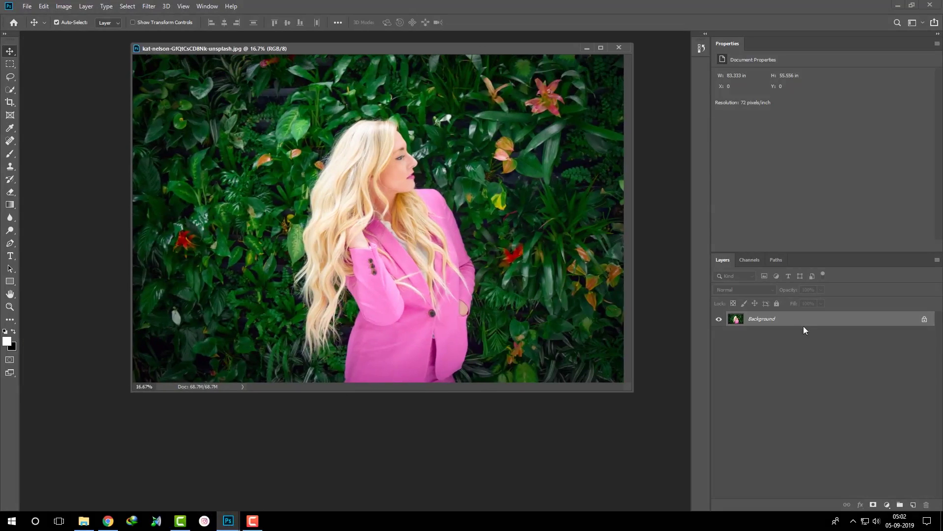
{"action": "left_click_drag", "start_coordinate": [797, 320], "coordinate": [913, 505]}
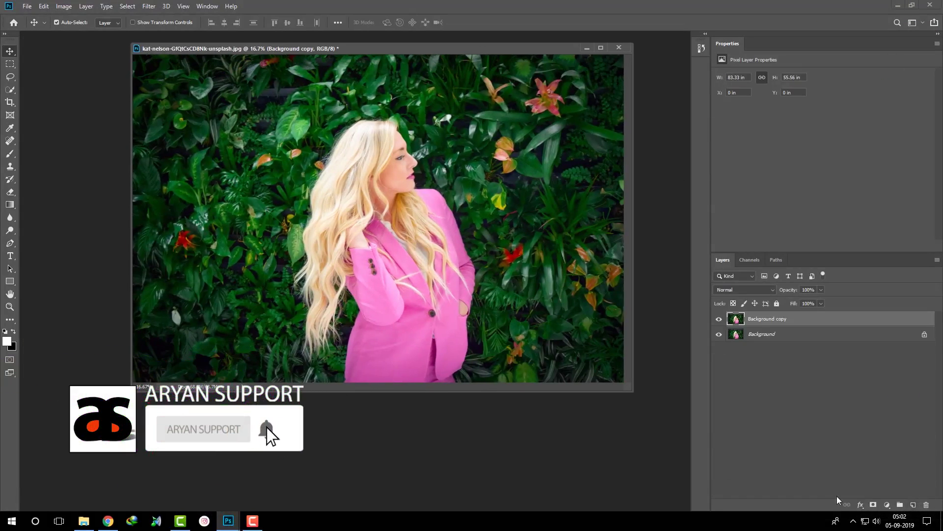
{"action": "left_click_drag", "start_coordinate": [457, 49], "coordinate": [426, 51]}
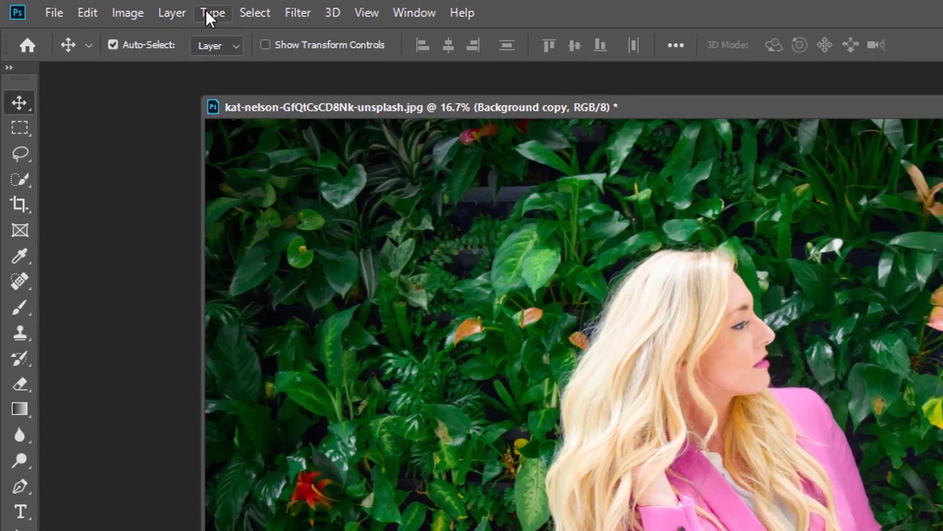
Convert the image to Lab Color, flattening it
{"action": "left_click", "coordinate": [175, 10]}
{"action": "mouse_move", "coordinate": [140, 35]}
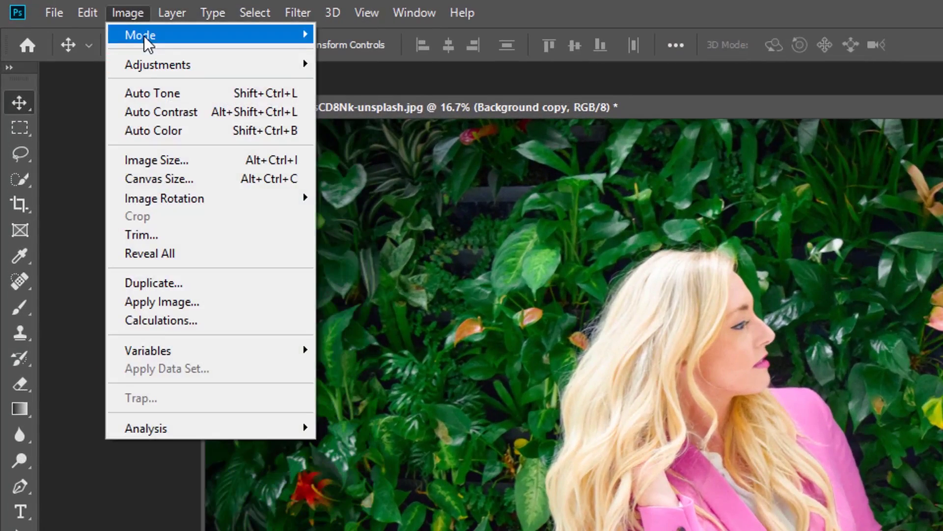
{"action": "left_click", "coordinate": [368, 145]}
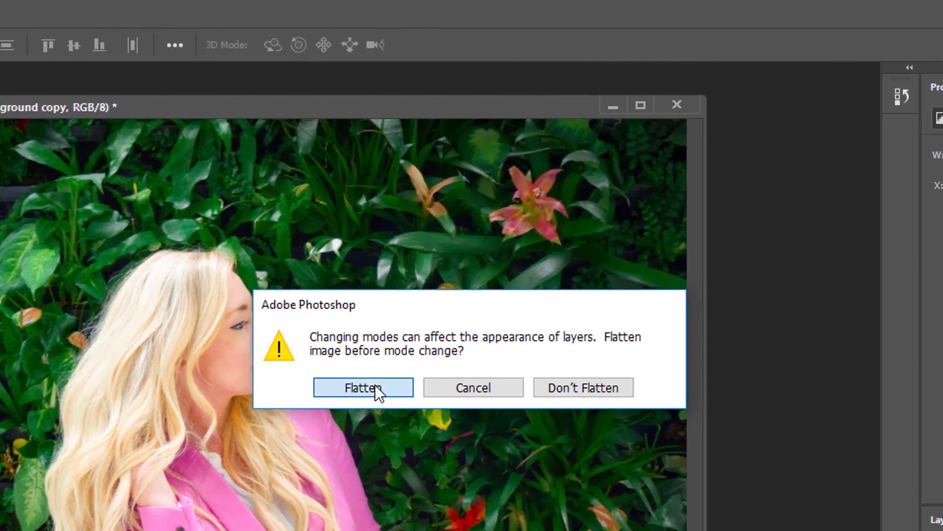
{"action": "left_click", "coordinate": [376, 385]}
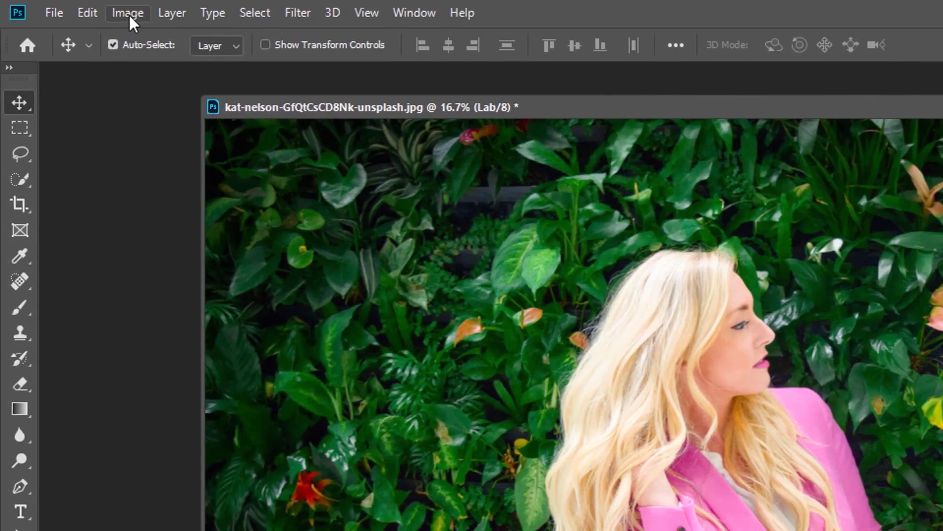
Apply Image using the b channel in Overlay blending at 29% opacity
{"action": "left_click", "coordinate": [128, 16]}
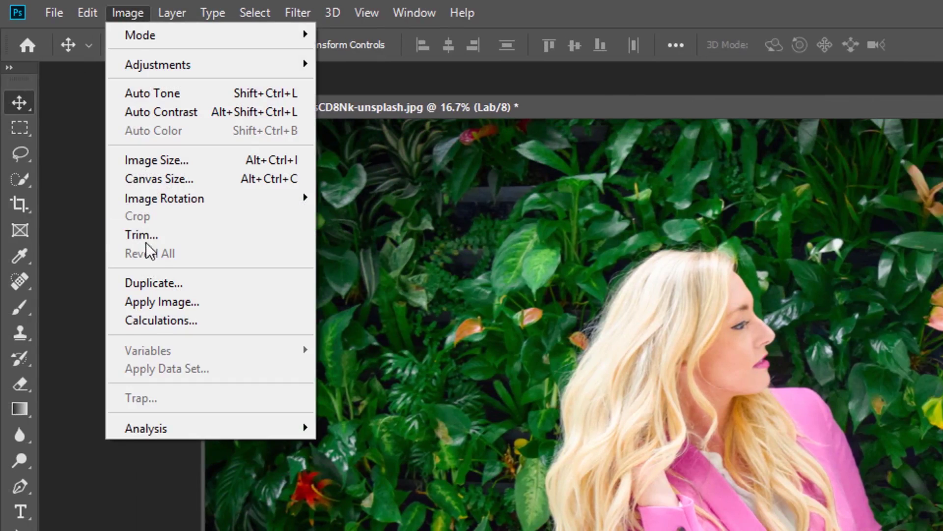
{"action": "left_click", "coordinate": [147, 301]}
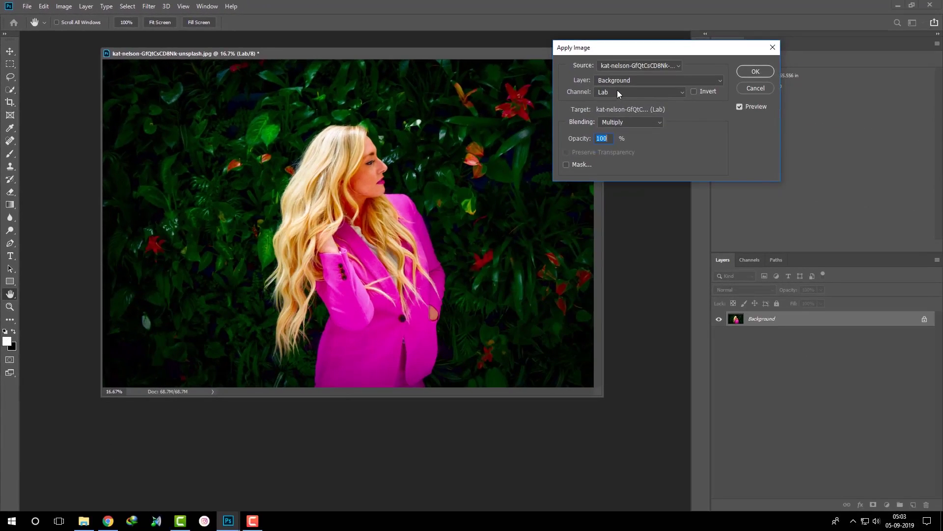
{"action": "left_click", "coordinate": [616, 93]}
{"action": "left_click", "coordinate": [609, 129]}
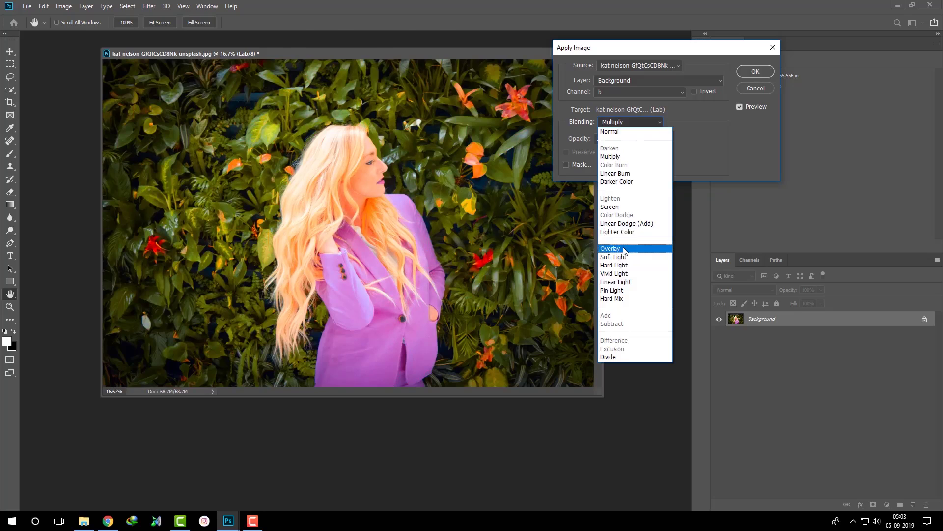
{"action": "left_click", "coordinate": [625, 249]}
{"action": "left_click_drag", "start_coordinate": [577, 140], "coordinate": [546, 145]}
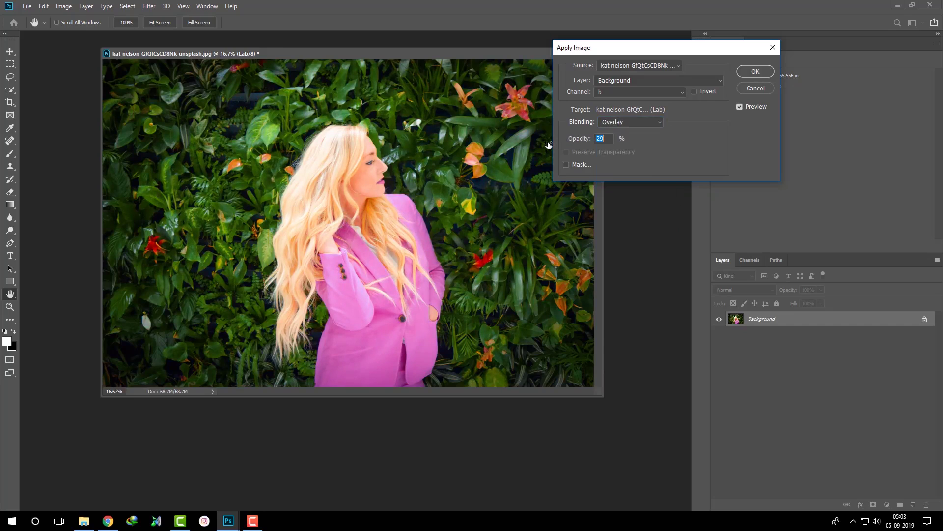
{"action": "left_click", "coordinate": [755, 72]}
{"action": "key", "text": "v"}
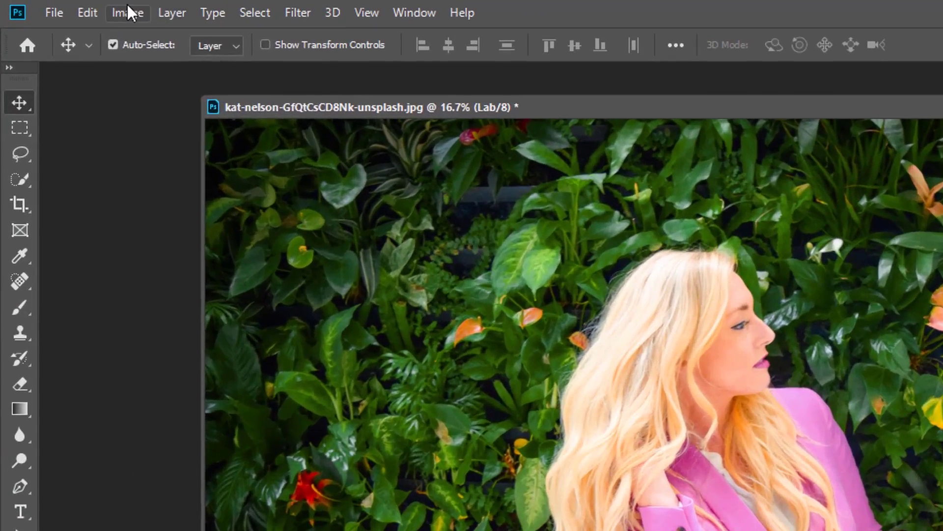
Convert the image back to RGB Color and duplicate the layer
{"action": "left_click", "coordinate": [128, 6]}
{"action": "mouse_move", "coordinate": [140, 35]}
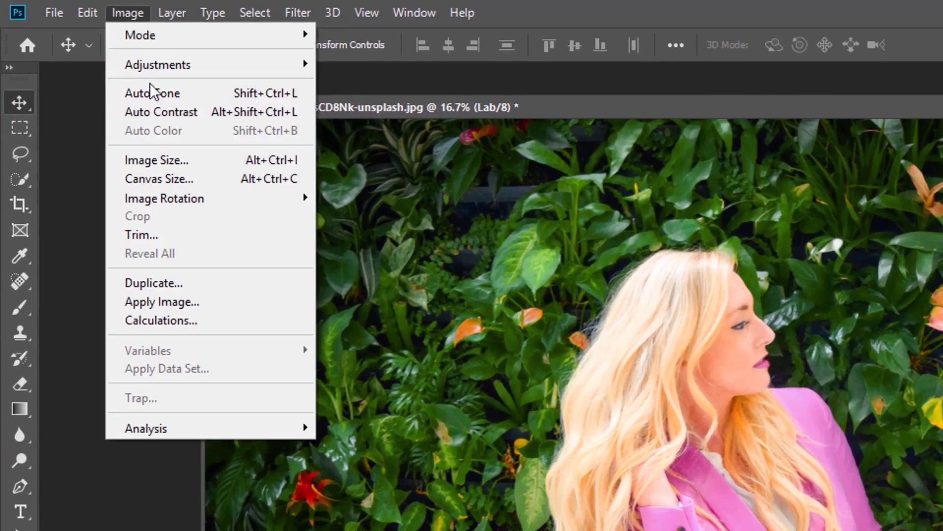
{"action": "left_click", "coordinate": [354, 107]}
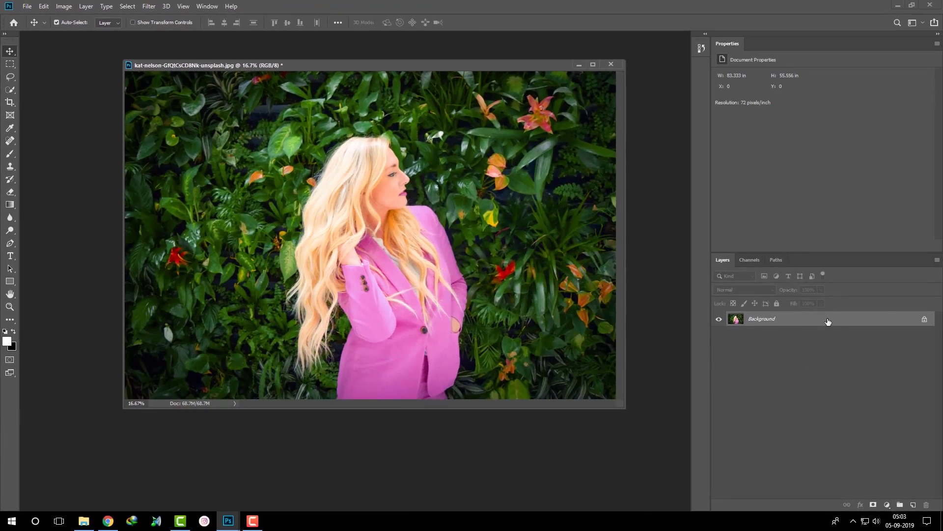
{"action": "key", "text": "ctrl+j"}
{"action": "left_click", "coordinate": [149, 7]}
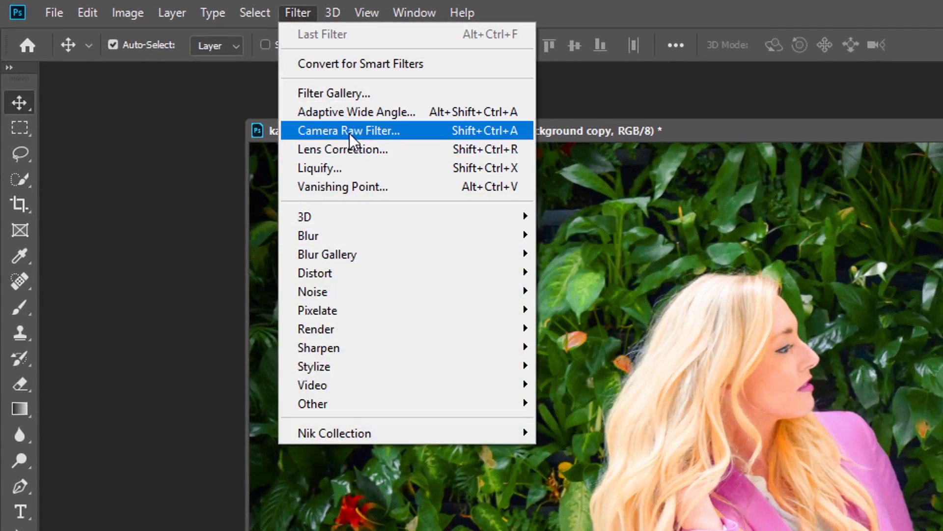
In Camera Raw, set Temperature -16, Tint +11, Contrast +27, Shadows +27, Clarity +31
{"action": "left_click", "coordinate": [352, 133]}
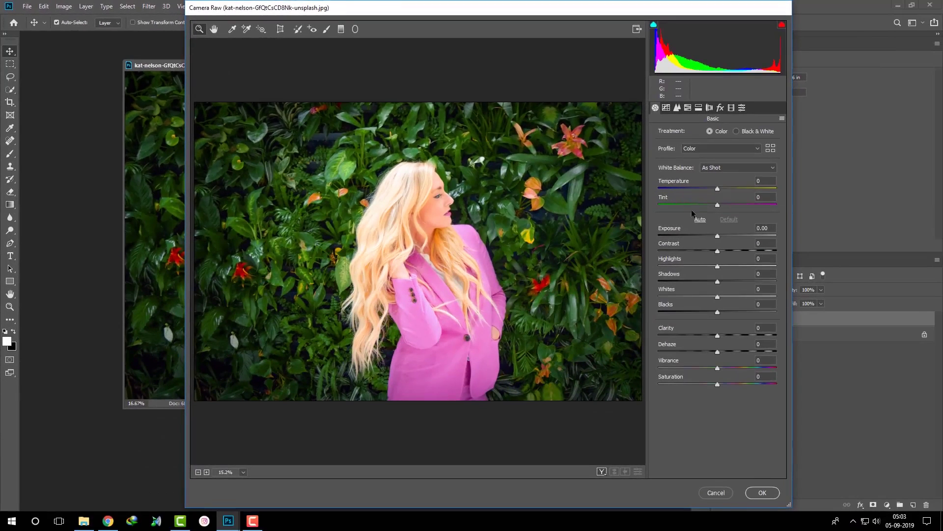
{"action": "mouse_move", "coordinate": [718, 205]}
{"action": "left_mouse_down"}
{"action": "mouse_move", "coordinate": [726, 205]}
{"action": "mouse_move", "coordinate": [707, 193]}
{"action": "mouse_move", "coordinate": [724, 204]}
{"action": "left_mouse_up"}
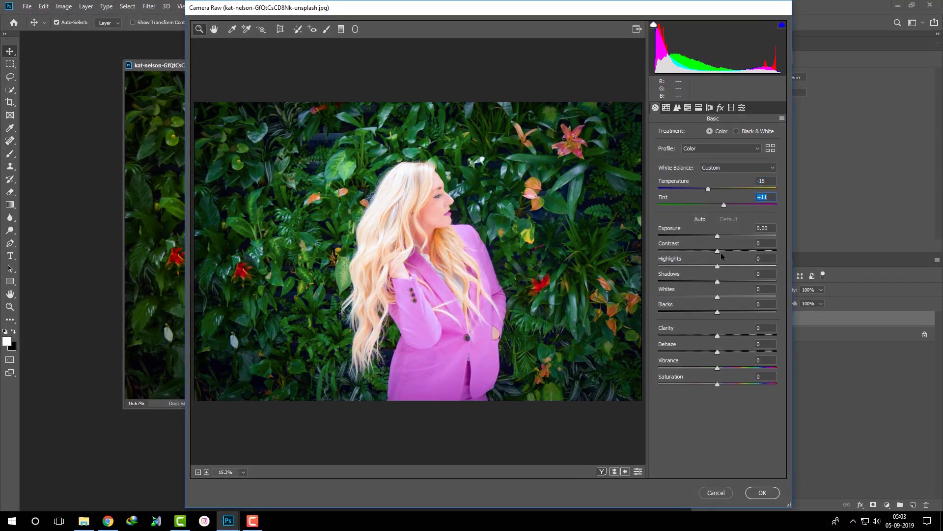
{"action": "mouse_move", "coordinate": [718, 250]}
{"action": "left_mouse_down"}
{"action": "mouse_move", "coordinate": [733, 250]}
{"action": "mouse_move", "coordinate": [700, 266]}
{"action": "mouse_move", "coordinate": [713, 266]}
{"action": "left_mouse_up"}
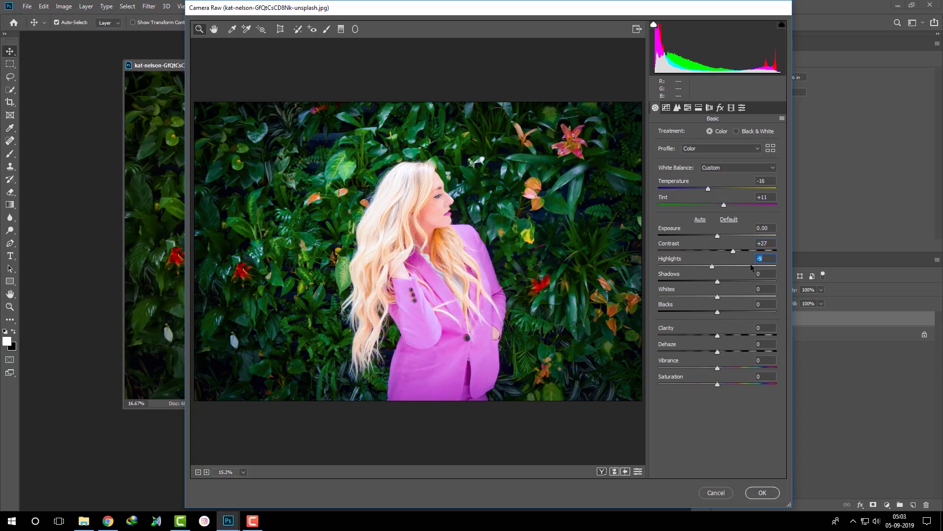
{"action": "mouse_move", "coordinate": [718, 281]}
{"action": "left_mouse_down"}
{"action": "mouse_move", "coordinate": [733, 282]}
{"action": "mouse_move", "coordinate": [703, 297]}
{"action": "mouse_move", "coordinate": [708, 315]}
{"action": "mouse_move", "coordinate": [736, 335]}
{"action": "left_mouse_up"}
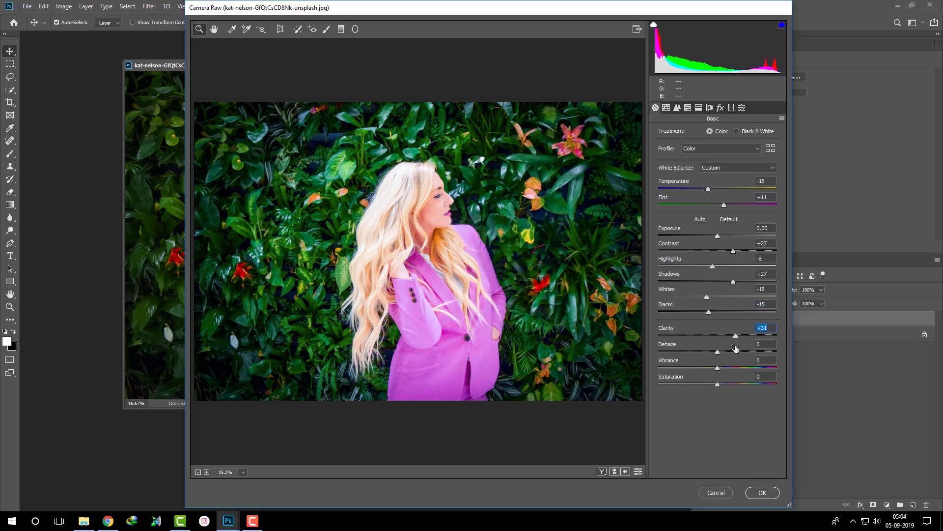
{"action": "left_click", "coordinate": [688, 107]}
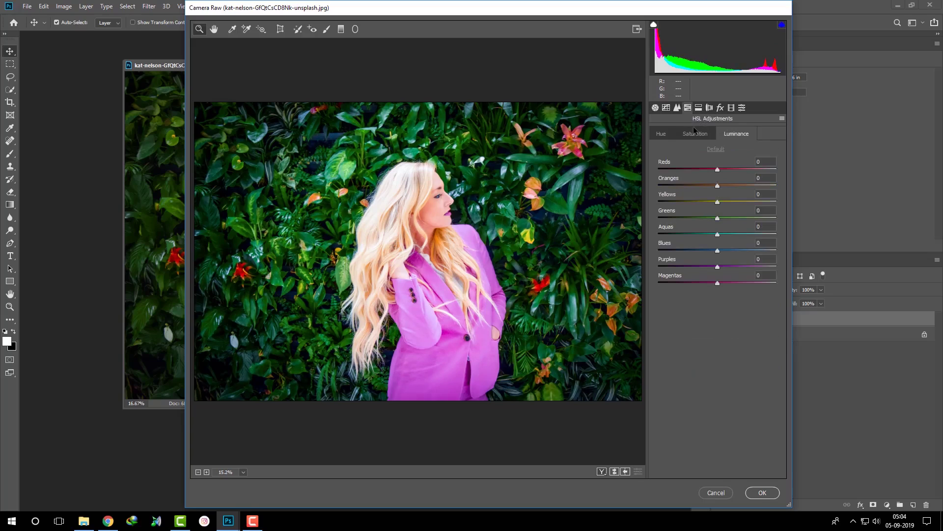
Shift HSL hues: Aquas to +50, Blues strongly negative, Oranges to +32
{"action": "left_click", "coordinate": [663, 135]}
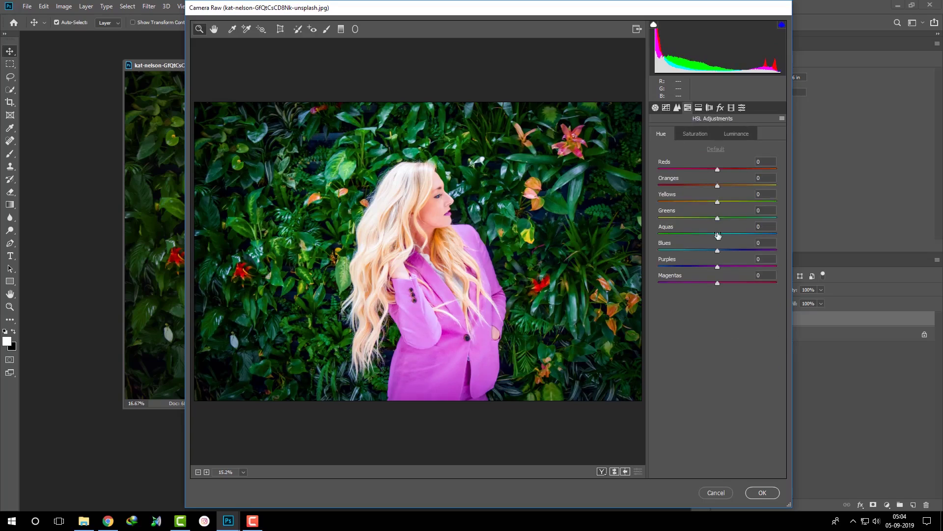
{"action": "mouse_move", "coordinate": [717, 235]}
{"action": "left_mouse_down"}
{"action": "mouse_move", "coordinate": [747, 235]}
{"action": "mouse_move", "coordinate": [684, 220]}
{"action": "left_mouse_up"}
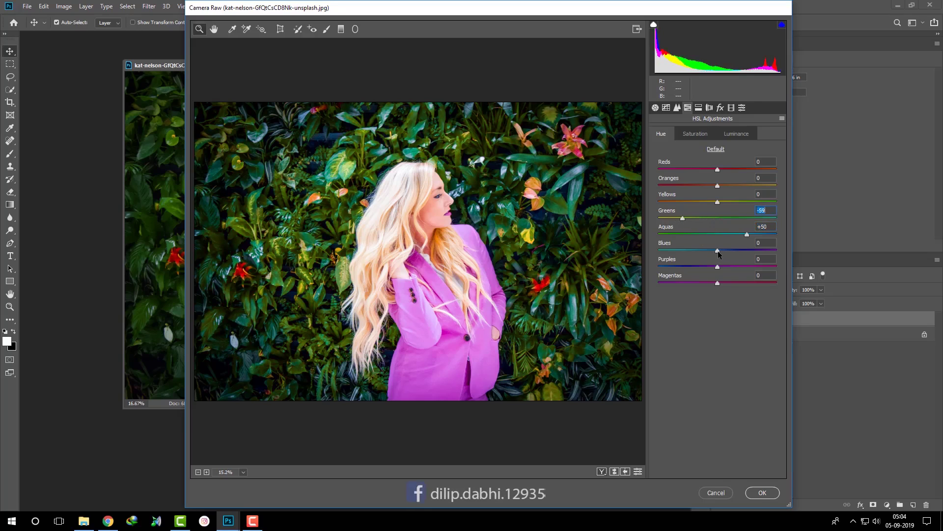
{"action": "mouse_move", "coordinate": [718, 250]}
{"action": "left_mouse_down"}
{"action": "mouse_move", "coordinate": [686, 251]}
{"action": "mouse_move", "coordinate": [719, 268]}
{"action": "left_mouse_up"}
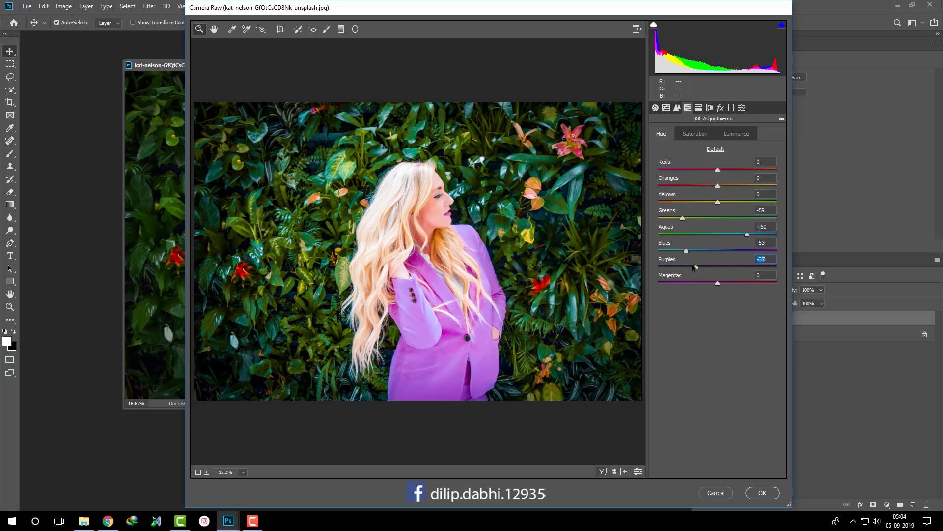
{"action": "type", "text": "0"}
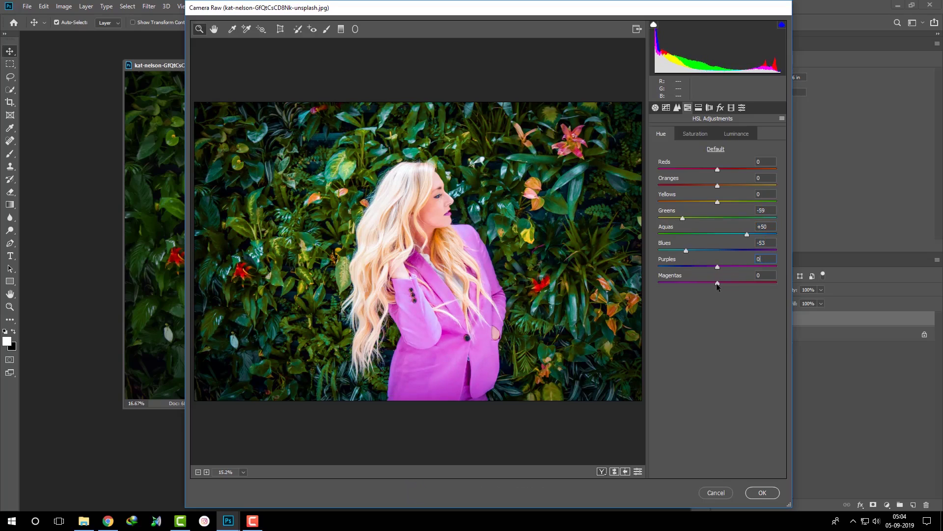
{"action": "mouse_move", "coordinate": [718, 186]}
{"action": "left_mouse_down"}
{"action": "mouse_move", "coordinate": [736, 186]}
{"action": "mouse_move", "coordinate": [730, 202]}
{"action": "left_mouse_up"}
Desaturate the greens and raise red, yellow, blue, purple and magenta saturation
{"action": "left_click", "coordinate": [696, 133]}
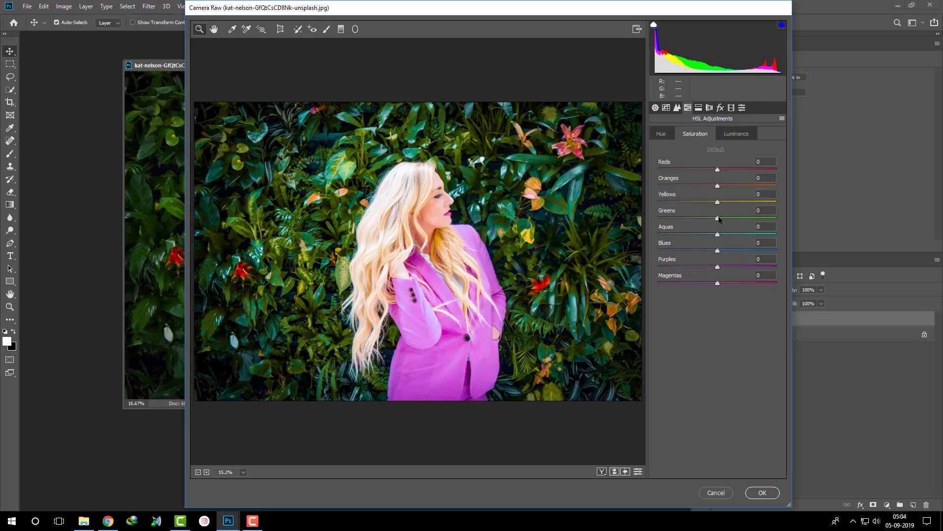
{"action": "mouse_move", "coordinate": [718, 218]}
{"action": "left_mouse_down"}
{"action": "mouse_move", "coordinate": [682, 218]}
{"action": "mouse_move", "coordinate": [726, 202]}
{"action": "mouse_move", "coordinate": [726, 186]}
{"action": "left_mouse_up"}
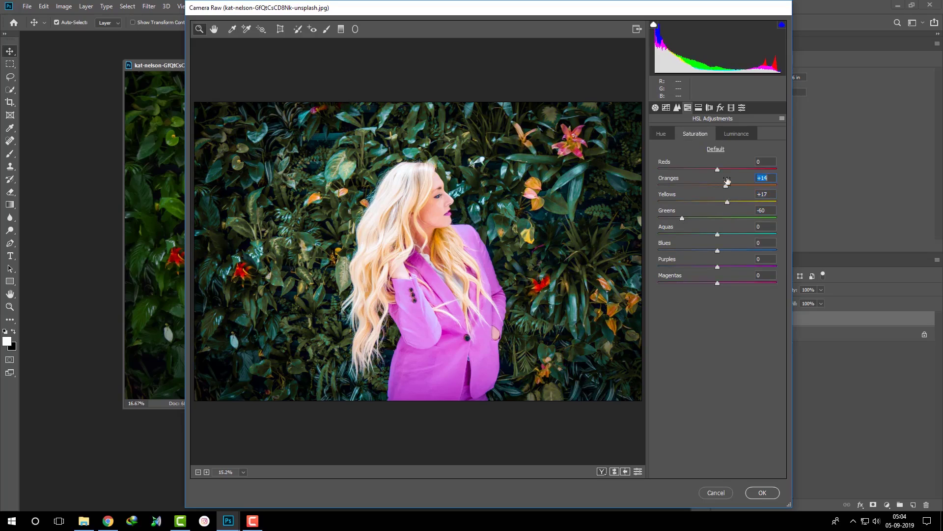
{"action": "left_click", "coordinate": [726, 169]}
{"action": "mouse_move", "coordinate": [718, 266]}
{"action": "left_mouse_down"}
{"action": "mouse_move", "coordinate": [728, 266]}
{"action": "mouse_move", "coordinate": [725, 283]}
{"action": "left_mouse_up"}
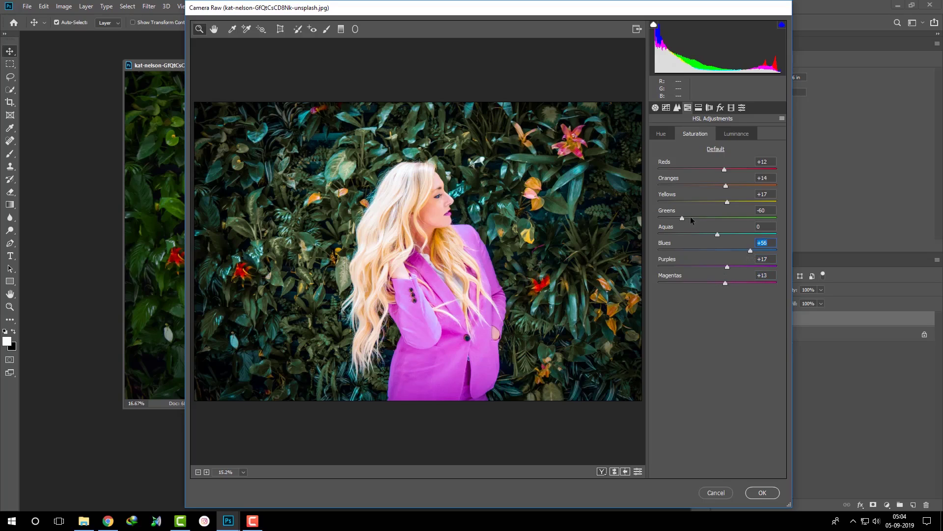
{"action": "mouse_move", "coordinate": [682, 218]}
{"action": "left_mouse_down"}
{"action": "mouse_move", "coordinate": [672, 219]}
{"action": "mouse_move", "coordinate": [723, 234]}
{"action": "mouse_move", "coordinate": [720, 251]}
{"action": "left_mouse_up"}
{"action": "left_click_drag", "start_coordinate": [728, 202], "coordinate": [734, 203]}
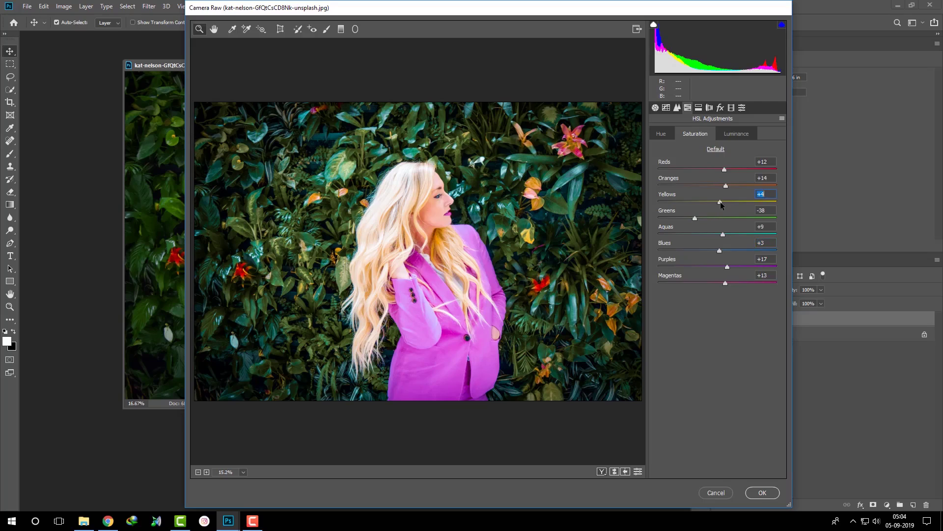
Darken aqua and blue luminance and brighten the oranges and purples
{"action": "left_click", "coordinate": [743, 135]}
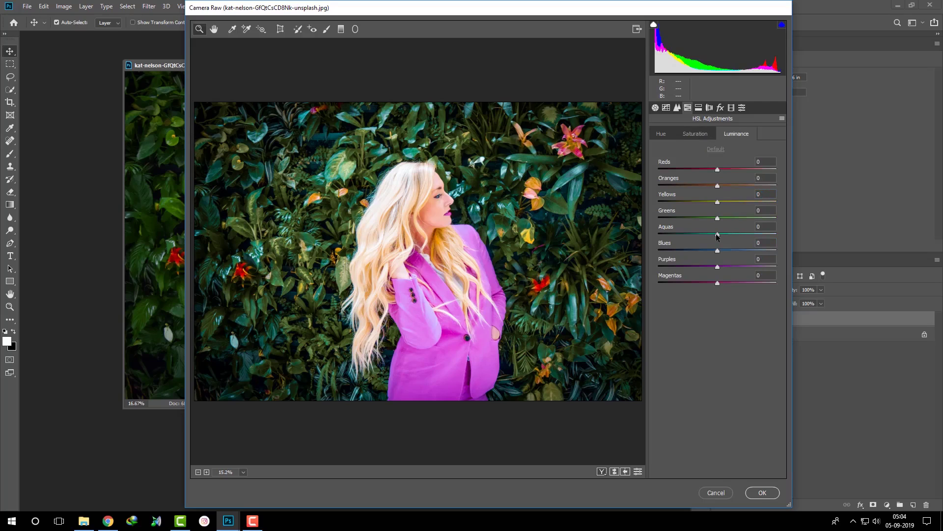
{"action": "mouse_move", "coordinate": [717, 234]}
{"action": "left_mouse_down"}
{"action": "mouse_move", "coordinate": [700, 234]}
{"action": "mouse_move", "coordinate": [691, 219]}
{"action": "left_mouse_up"}
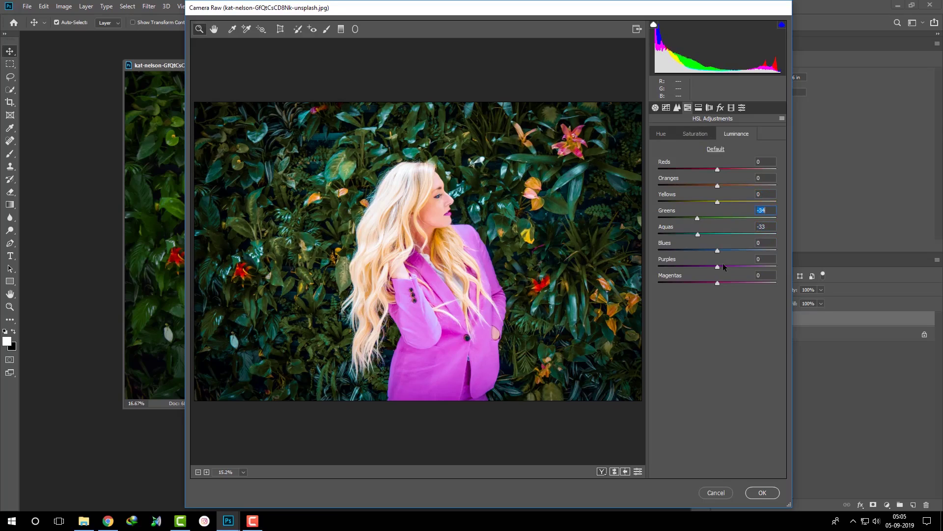
{"action": "left_click_drag", "start_coordinate": [718, 251], "coordinate": [720, 251]}
{"action": "mouse_move", "coordinate": [718, 186]}
{"action": "left_mouse_down"}
{"action": "mouse_move", "coordinate": [731, 186]}
{"action": "mouse_move", "coordinate": [721, 169]}
{"action": "left_mouse_up"}
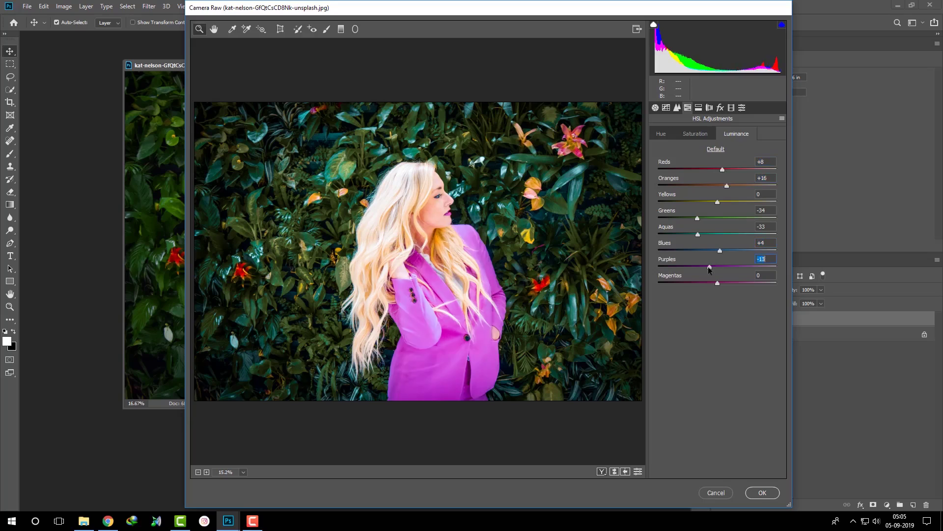
{"action": "left_click_drag", "start_coordinate": [721, 267], "coordinate": [724, 283]}
{"action": "left_click", "coordinate": [698, 107]}
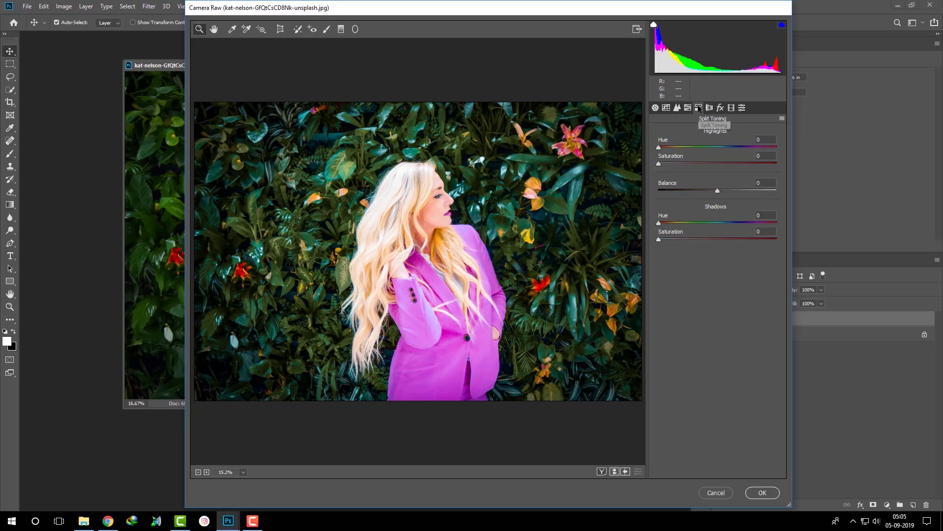
{"action": "left_click", "coordinate": [730, 108]}
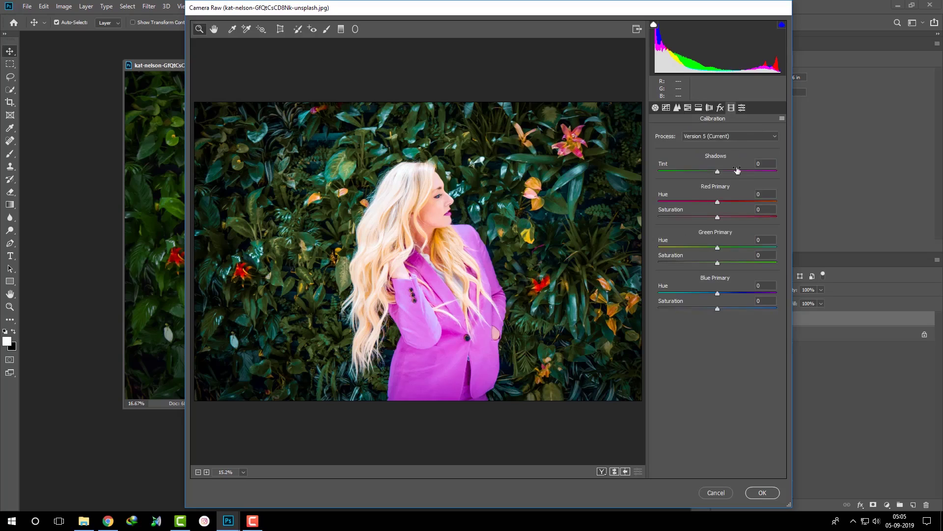
Set Green Primary Hue +11 and Saturation -27, and slightly lower Blue Primary Saturation
{"action": "left_click_drag", "start_coordinate": [724, 249], "coordinate": [674, 252]}
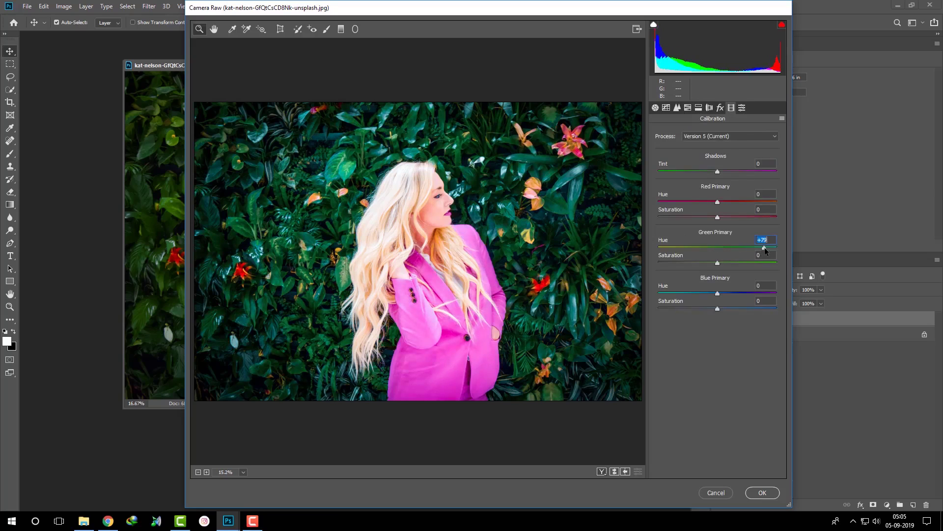
{"action": "type", "text": "0"}
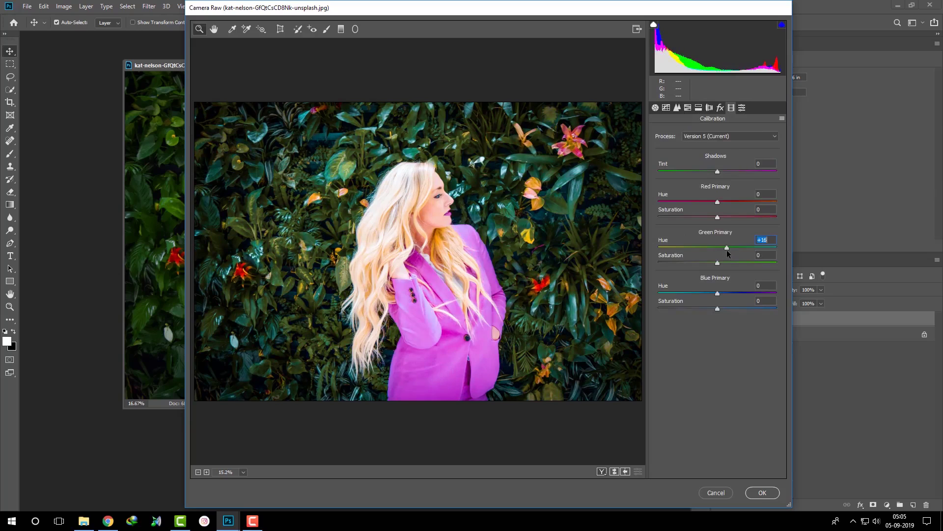
{"action": "left_click_drag", "start_coordinate": [718, 248], "coordinate": [699, 262]}
{"action": "left_click_drag", "start_coordinate": [717, 294], "coordinate": [676, 294]}
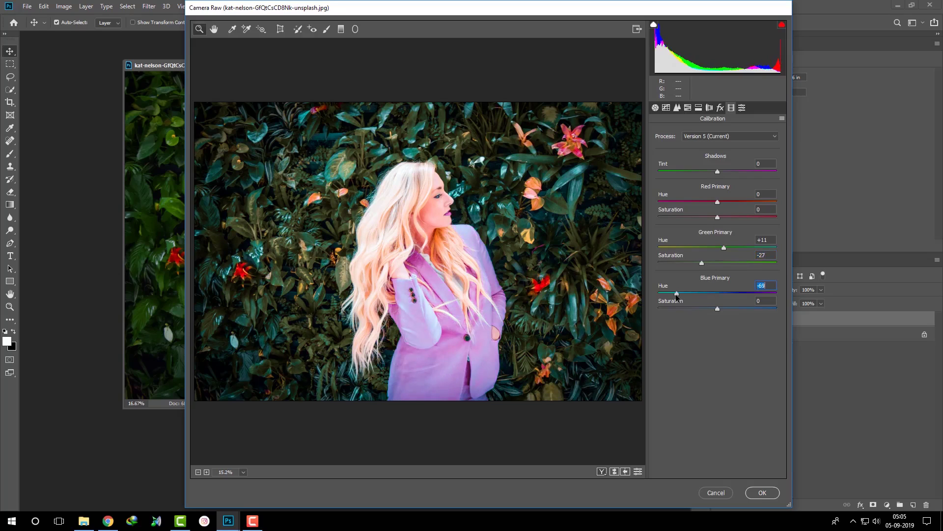
{"action": "double_click", "coordinate": [679, 295]}
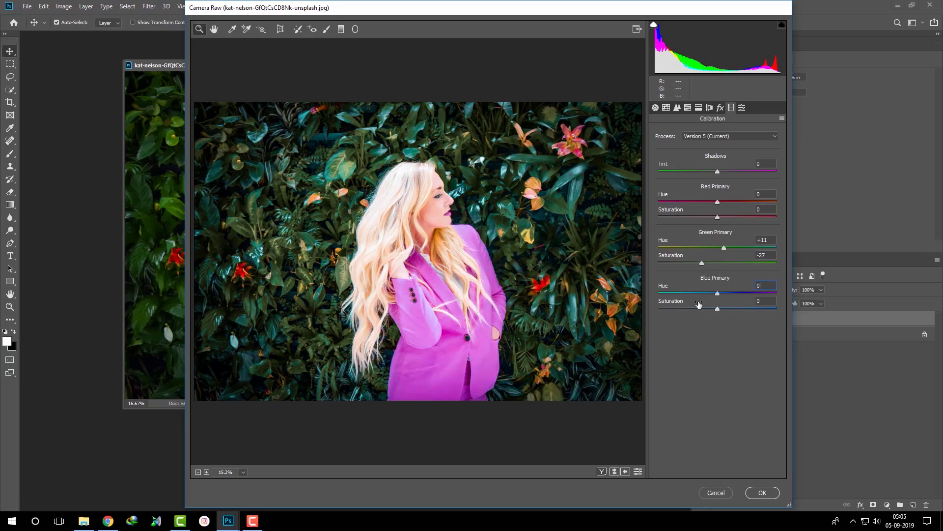
{"action": "left_click_drag", "start_coordinate": [710, 310], "coordinate": [715, 309]}
Apply the Camera Raw grade and zoom the view out one step
{"action": "left_click", "coordinate": [763, 492]}
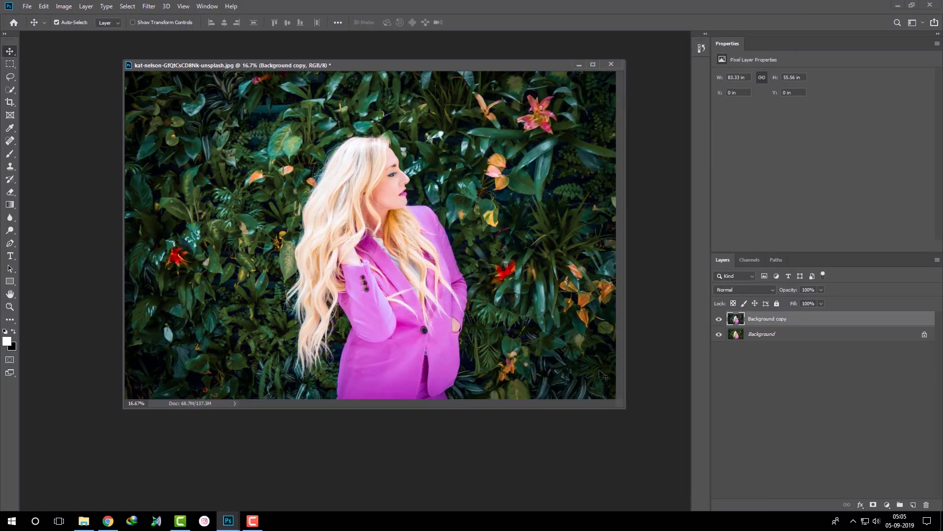
{"action": "left_click_drag", "start_coordinate": [506, 68], "coordinate": [522, 76]}
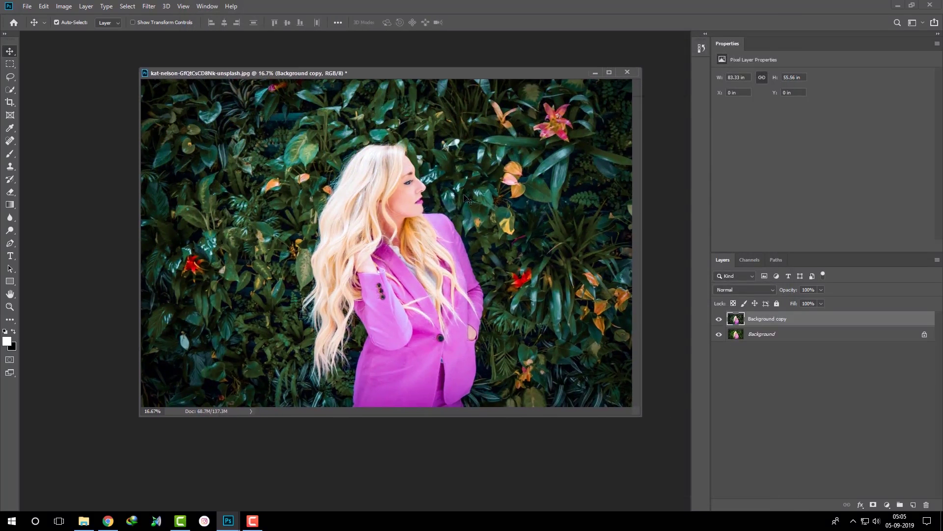
{"action": "key", "text": "ctrl+minus"}
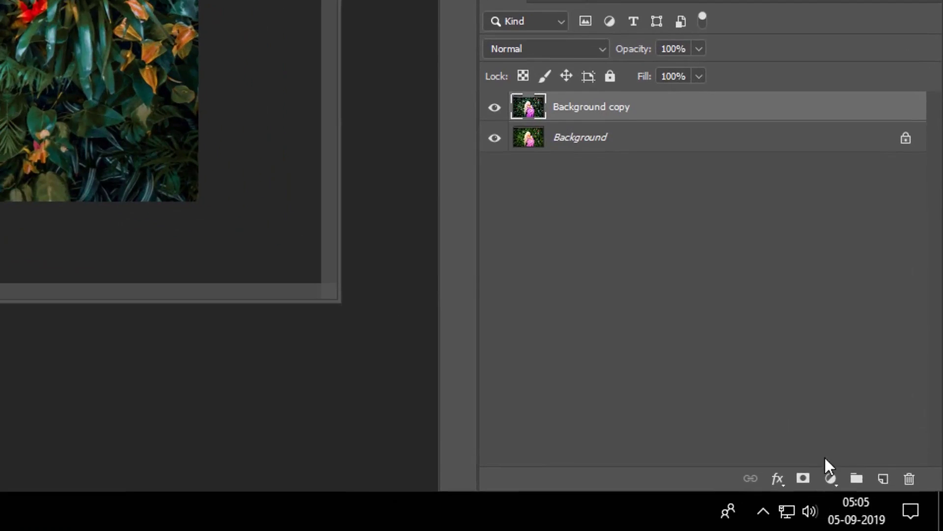
Add a Selective Color layer and deepen the Blacks, shifting them toward red
{"action": "left_click", "coordinate": [831, 478]}
{"action": "left_click", "coordinate": [844, 474]}
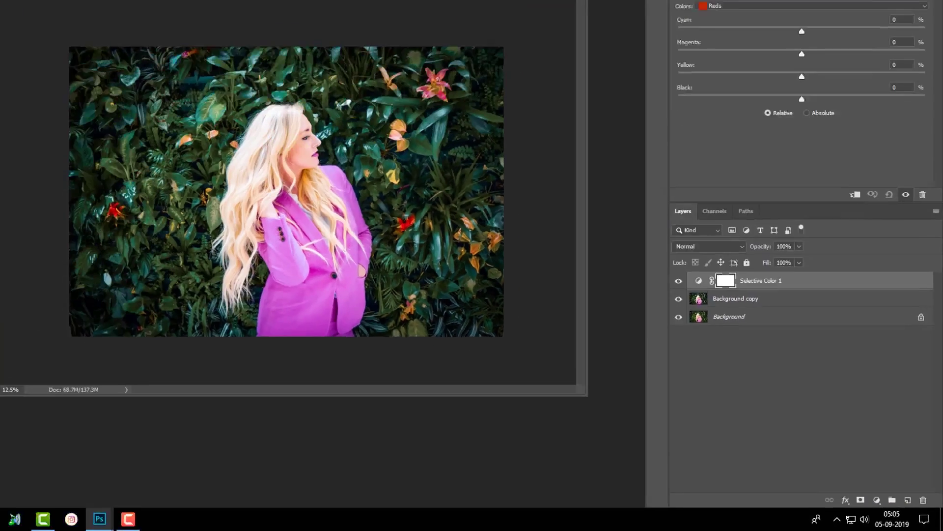
{"action": "left_click", "coordinate": [745, 87]}
{"action": "left_click", "coordinate": [747, 155]}
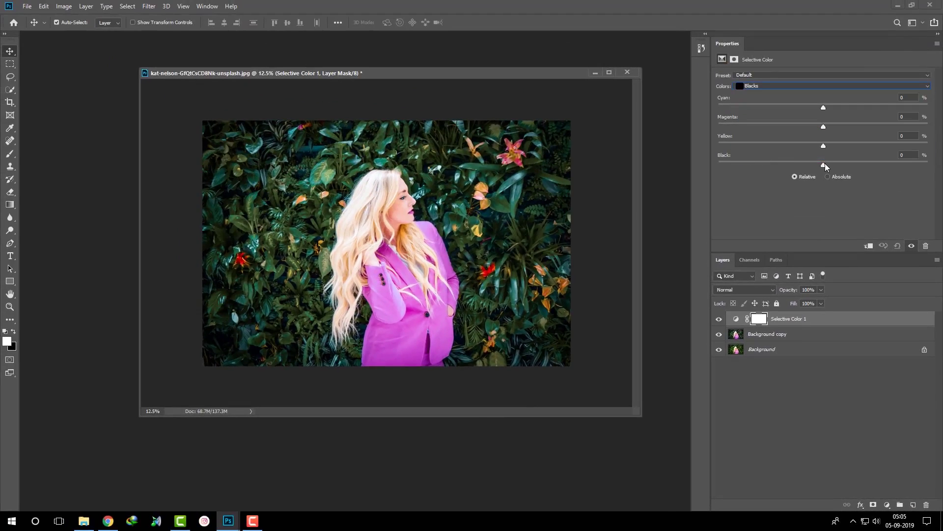
{"action": "left_click_drag", "start_coordinate": [825, 165], "coordinate": [843, 166]}
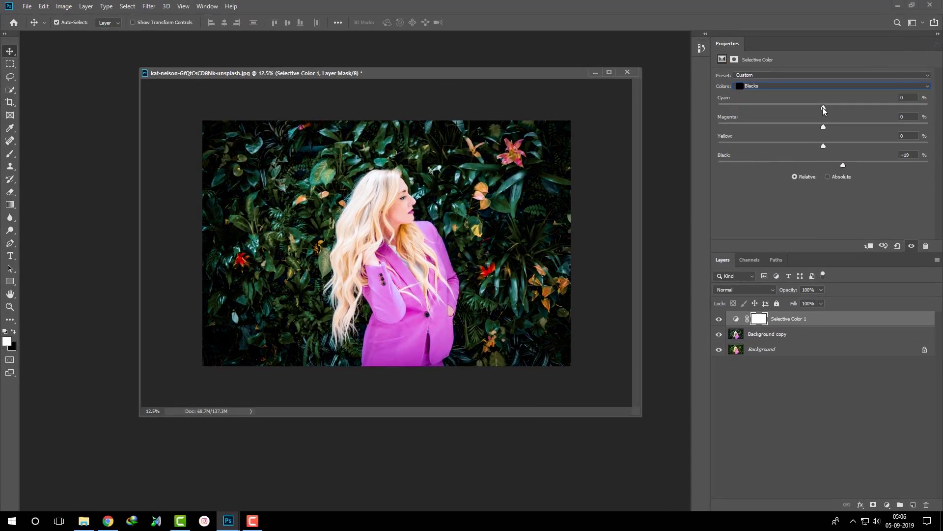
{"action": "mouse_move", "coordinate": [823, 107]}
{"action": "left_mouse_down"}
{"action": "mouse_move", "coordinate": [799, 106]}
{"action": "mouse_move", "coordinate": [847, 126]}
{"action": "mouse_move", "coordinate": [835, 146]}
{"action": "mouse_move", "coordinate": [807, 146]}
{"action": "left_mouse_up"}
Add cyan, magenta and black to the Magentas range
{"action": "left_click", "coordinate": [777, 86]}
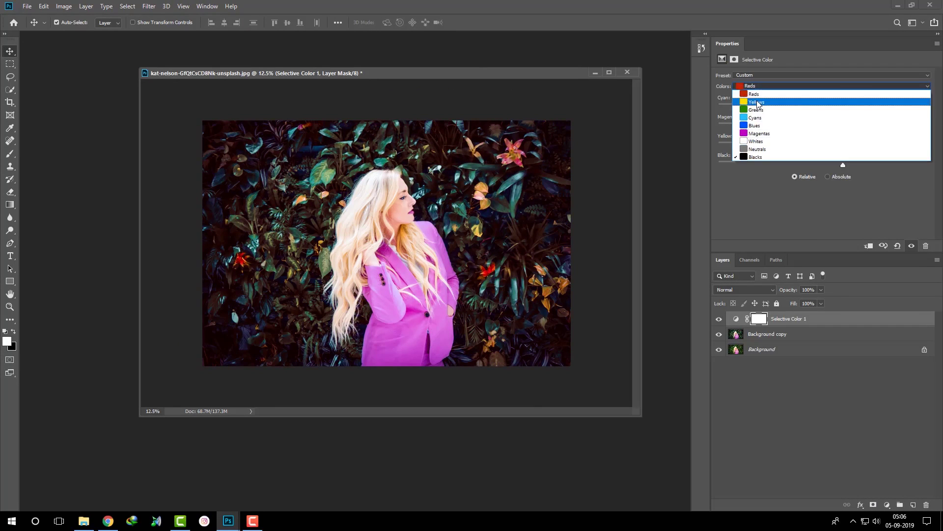
{"action": "left_click", "coordinate": [757, 133]}
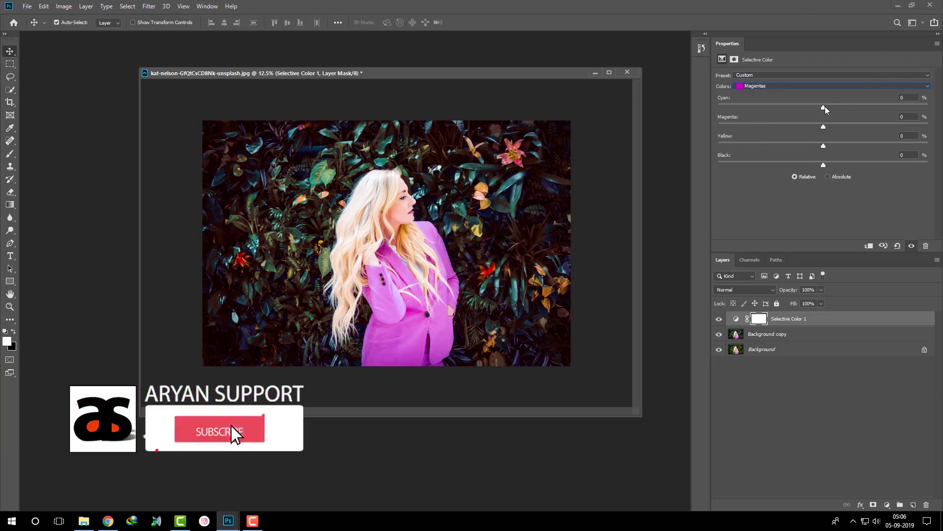
{"action": "left_click_drag", "start_coordinate": [824, 106], "coordinate": [833, 107]}
{"action": "left_click_drag", "start_coordinate": [825, 165], "coordinate": [830, 164]}
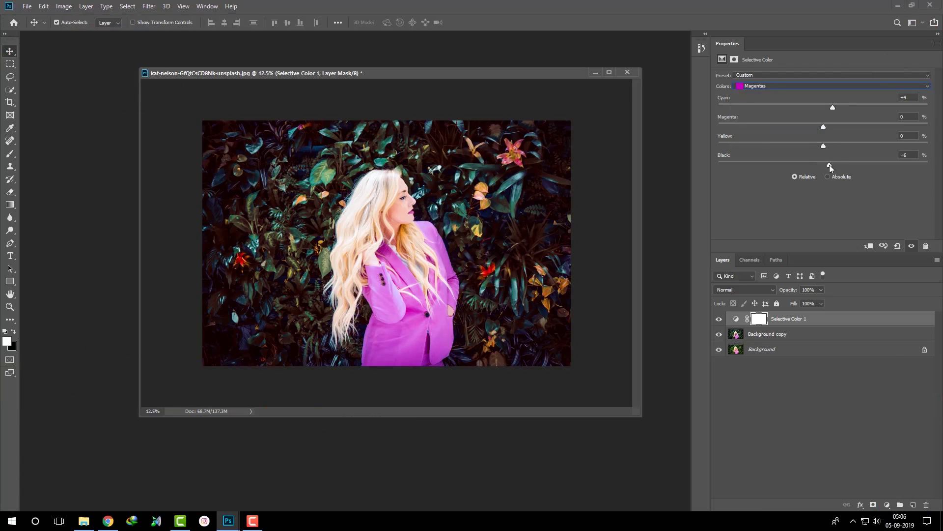
{"action": "left_click_drag", "start_coordinate": [824, 126], "coordinate": [834, 126]}
Reduce cyan in the Cyans range and add black to the Neutrals
{"action": "left_click", "coordinate": [756, 86]}
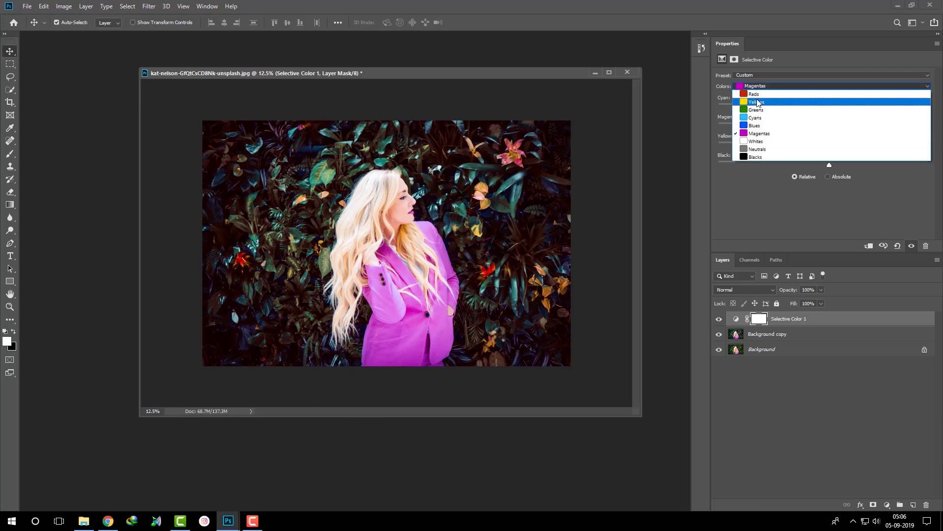
{"action": "left_click", "coordinate": [756, 118]}
{"action": "mouse_move", "coordinate": [823, 105]}
{"action": "left_mouse_down"}
{"action": "mouse_move", "coordinate": [851, 105]}
{"action": "mouse_move", "coordinate": [803, 107]}
{"action": "mouse_move", "coordinate": [839, 126]}
{"action": "left_mouse_up"}
{"action": "left_click_drag", "start_coordinate": [824, 165], "coordinate": [836, 165]}
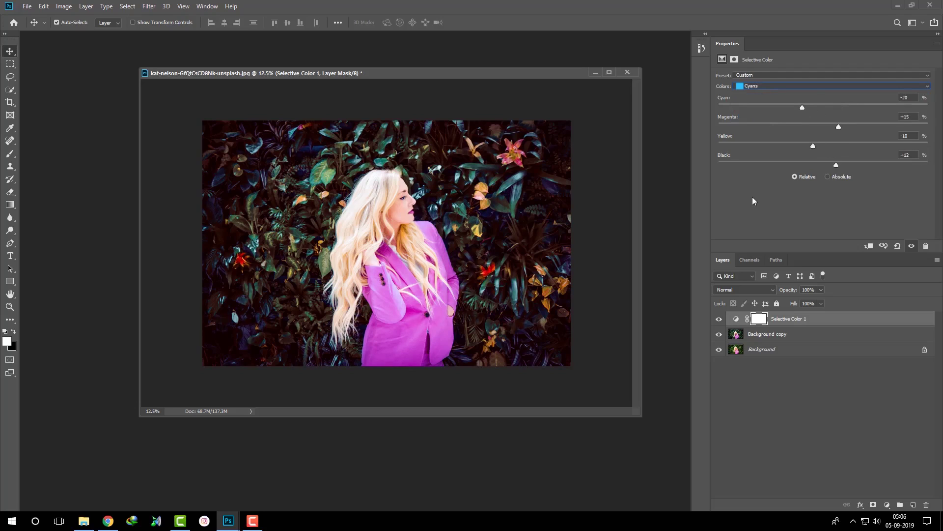
{"action": "left_click", "coordinate": [757, 86]}
{"action": "left_click", "coordinate": [755, 149]}
{"action": "mouse_move", "coordinate": [823, 165]}
{"action": "left_mouse_down"}
{"action": "mouse_move", "coordinate": [836, 165]}
{"action": "mouse_move", "coordinate": [831, 146]}
{"action": "mouse_move", "coordinate": [812, 127]}
{"action": "mouse_move", "coordinate": [841, 107]}
{"action": "mouse_move", "coordinate": [809, 113]}
{"action": "mouse_move", "coordinate": [837, 116]}
{"action": "left_mouse_up"}
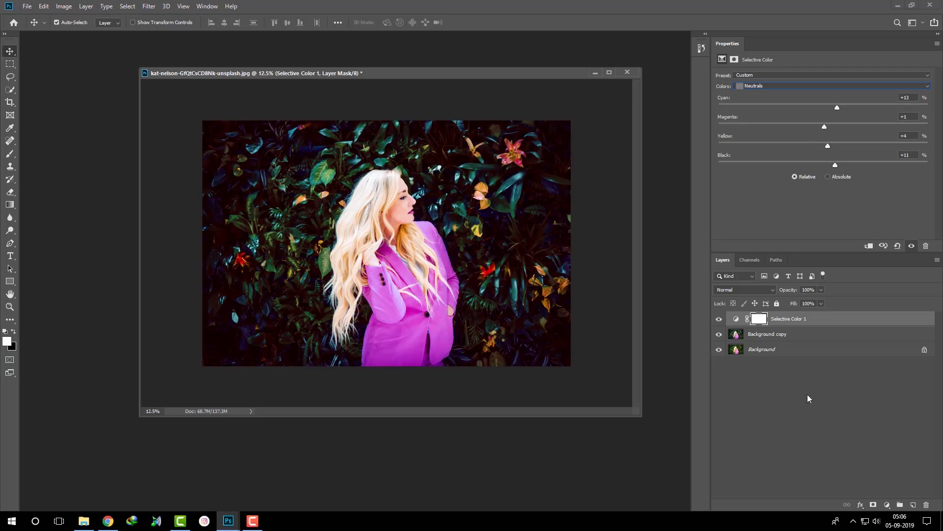
{"action": "left_click", "coordinate": [887, 505]}
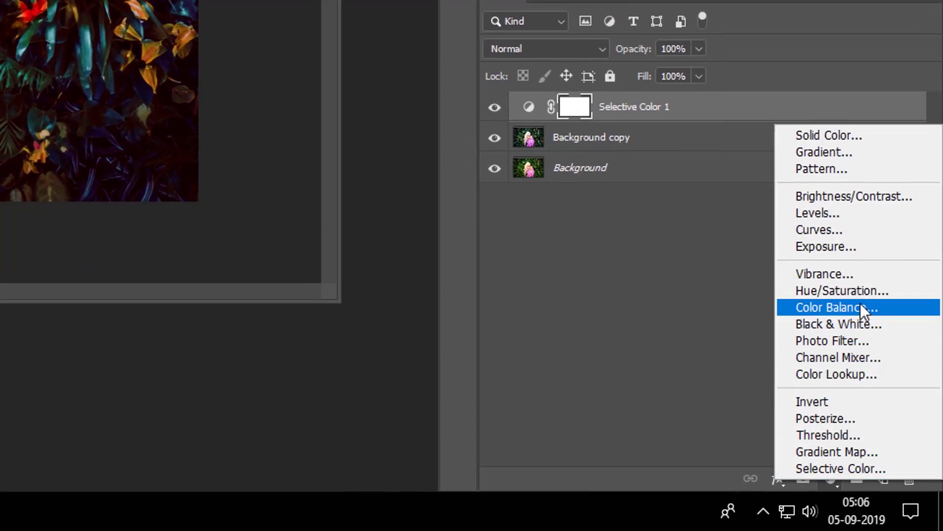
Add a reversed radial Gradient Fill layer with a white-to-transparent gradient
{"action": "left_click", "coordinate": [825, 153]}
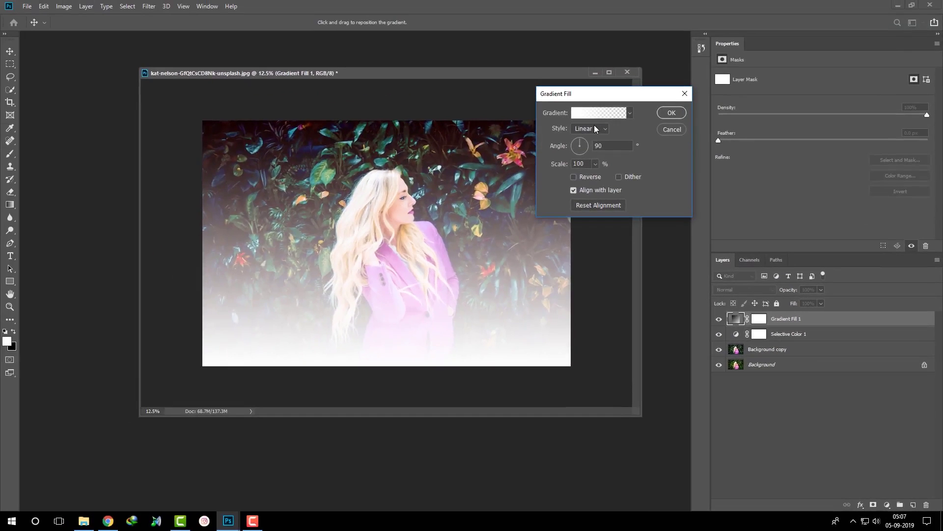
{"action": "left_click", "coordinate": [594, 129]}
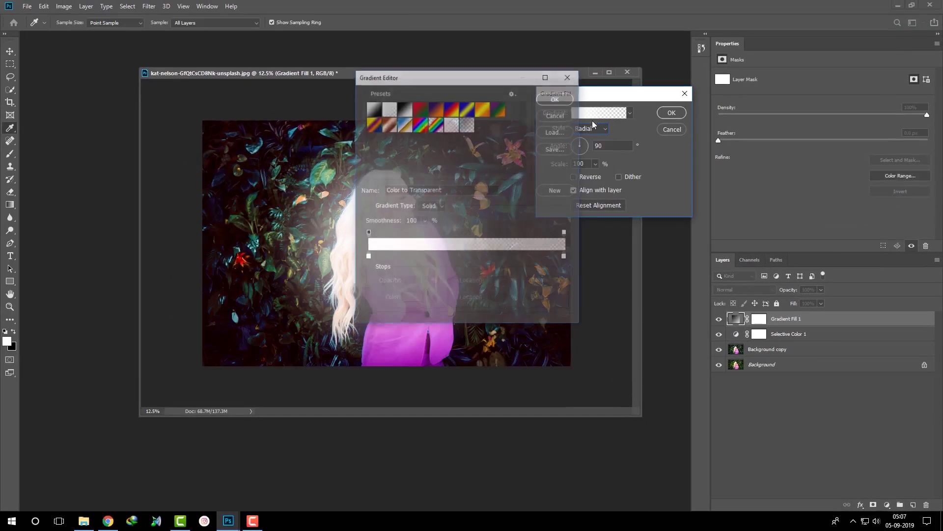
{"action": "left_click", "coordinate": [555, 100]}
{"action": "left_click", "coordinate": [586, 178]}
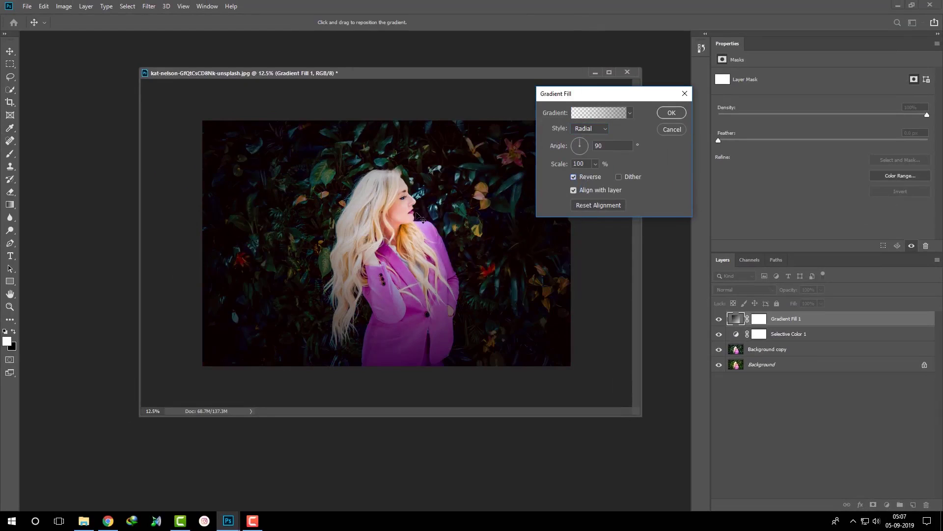
{"action": "left_click", "coordinate": [604, 115]}
{"action": "left_click", "coordinate": [390, 110]}
{"action": "left_click", "coordinate": [554, 99]}
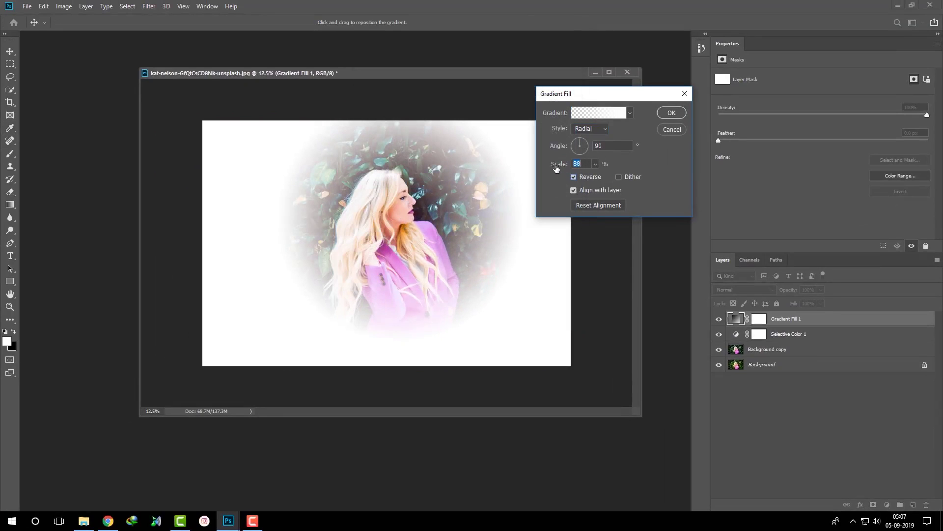
Enlarge the gradient's scale, set its angle to 61.92°, and center it on the woman
{"action": "left_click_drag", "start_coordinate": [561, 168], "coordinate": [577, 167]}
{"action": "left_click_drag", "start_coordinate": [410, 212], "coordinate": [413, 219]}
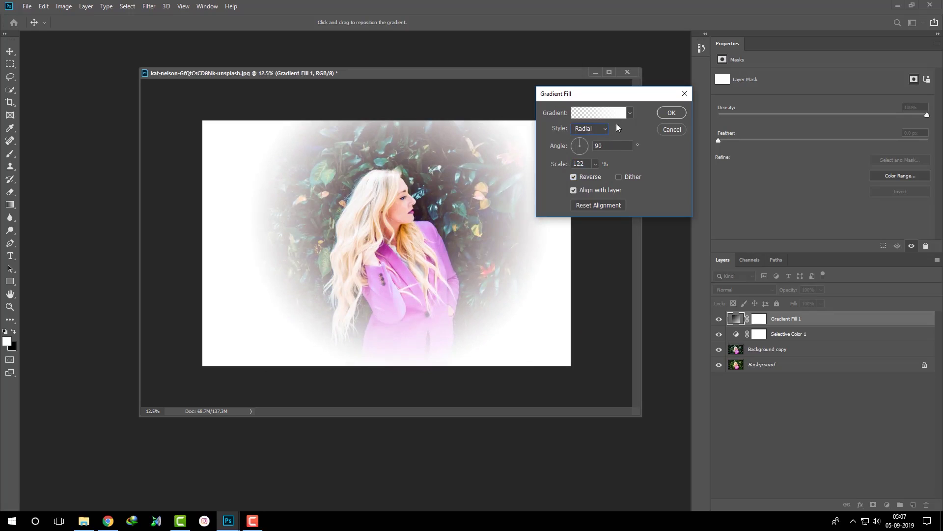
{"action": "left_click", "coordinate": [583, 143]}
{"action": "left_click_drag", "start_coordinate": [413, 231], "coordinate": [404, 224]}
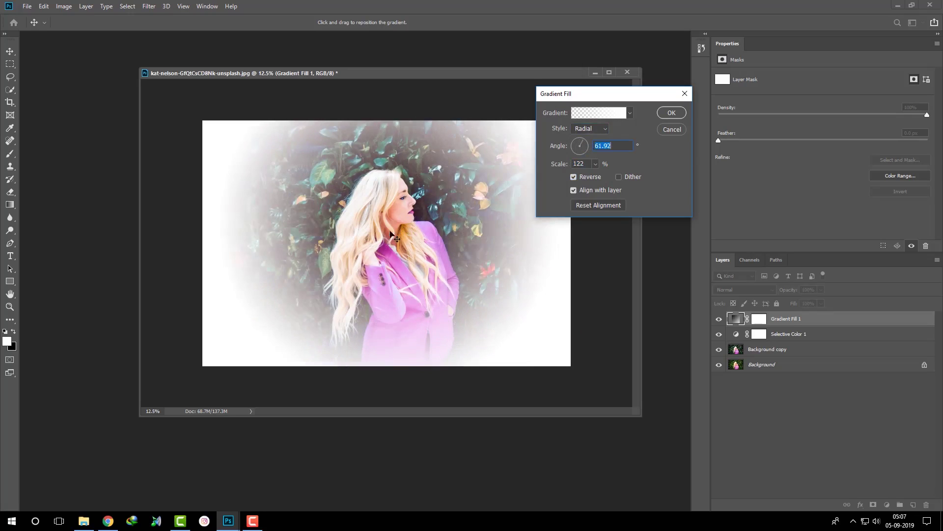
Switch to the black-to-transparent Neutral Density gradient and blend the layer as Multiply
{"action": "left_click", "coordinate": [599, 113]}
{"action": "left_click", "coordinate": [390, 116]}
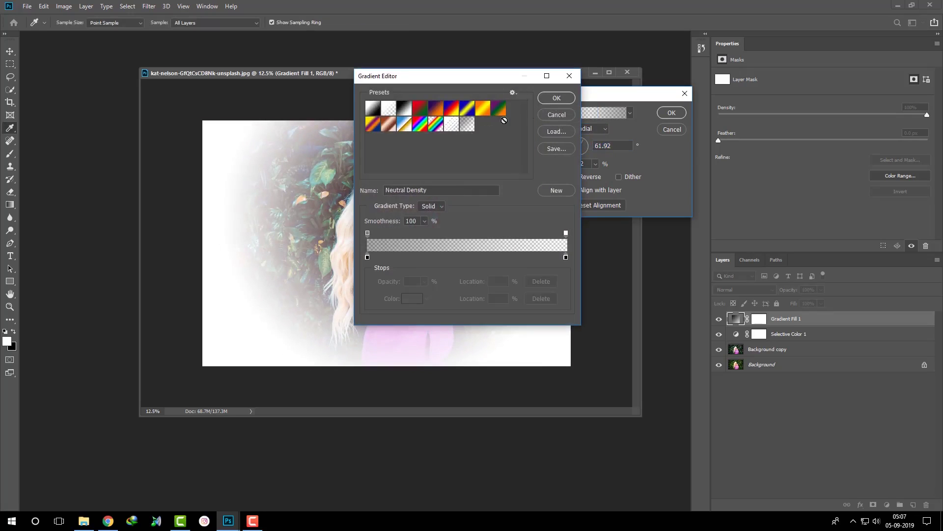
{"action": "left_click", "coordinate": [553, 97]}
{"action": "left_click", "coordinate": [671, 113]}
{"action": "left_click", "coordinate": [744, 289]}
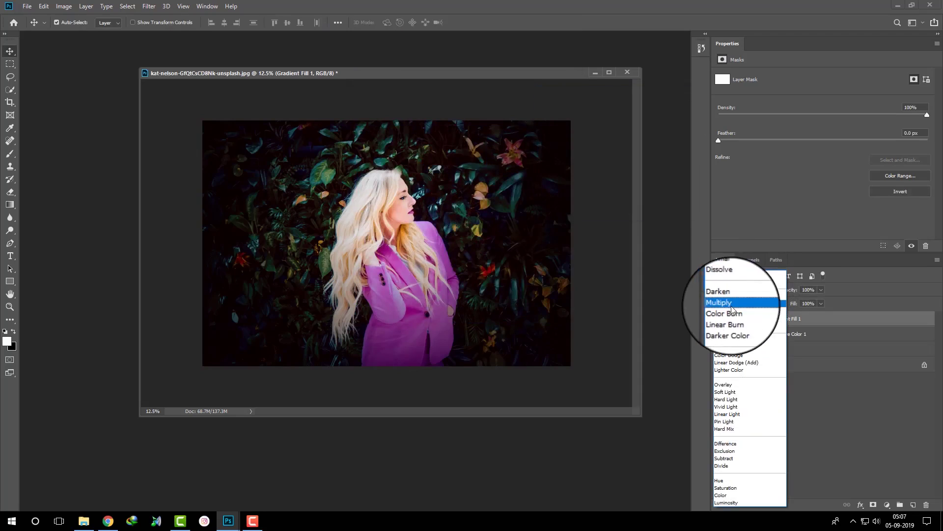
{"action": "left_click", "coordinate": [728, 304]}
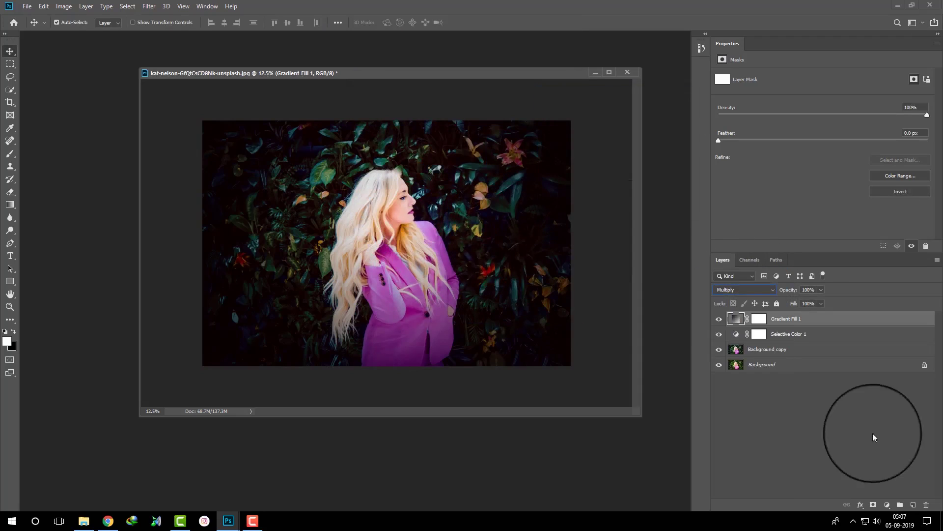
Add a Brightness/Contrast layer with raised brightness and invert its mask
{"action": "left_click", "coordinate": [887, 504]}
{"action": "left_click", "coordinate": [889, 376]}
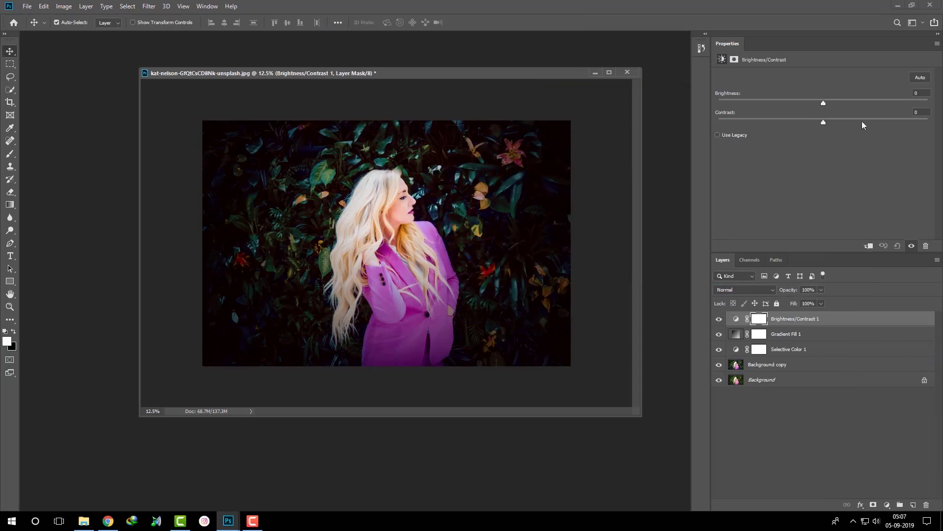
{"action": "left_click_drag", "start_coordinate": [824, 100], "coordinate": [841, 100]}
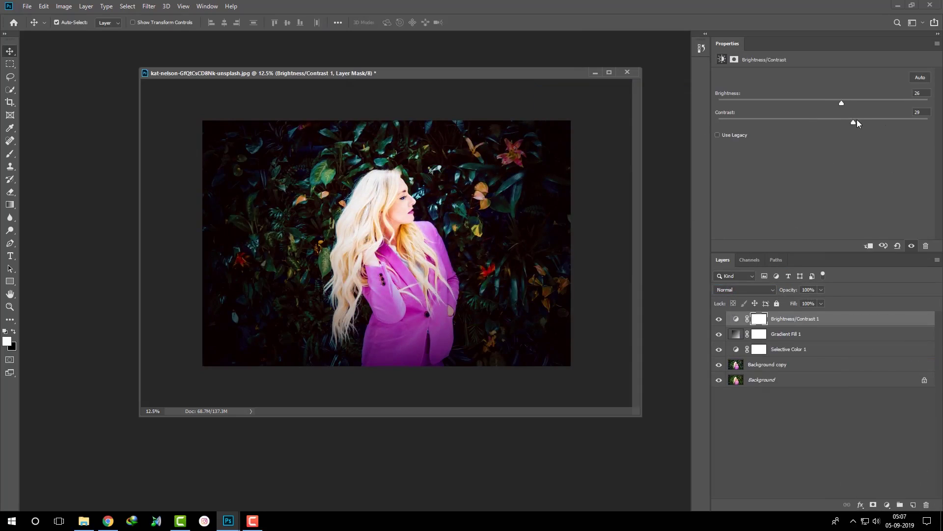
{"action": "left_click", "coordinate": [760, 319]}
{"action": "left_click", "coordinate": [901, 191]}
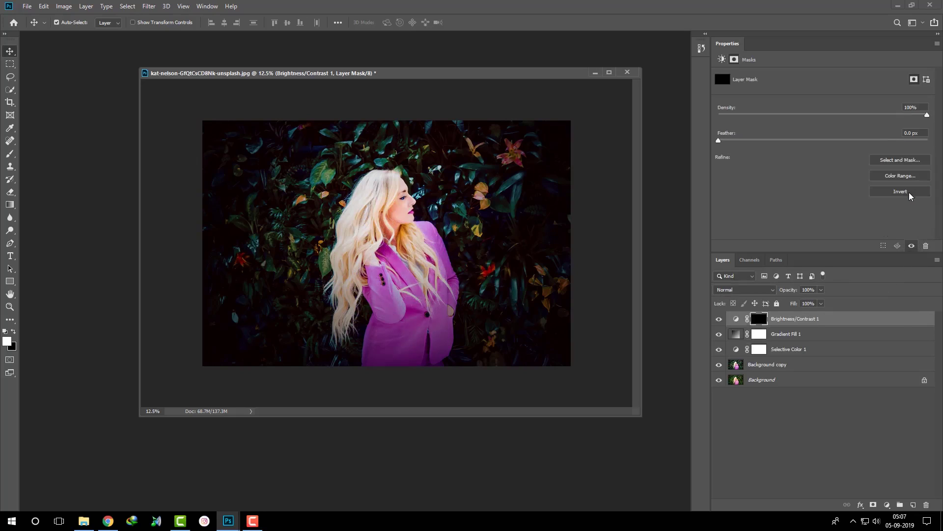
Paint white on the mask over the woman's hair and upper body
{"action": "left_click", "coordinate": [14, 332]}
{"action": "key", "text": "b"}
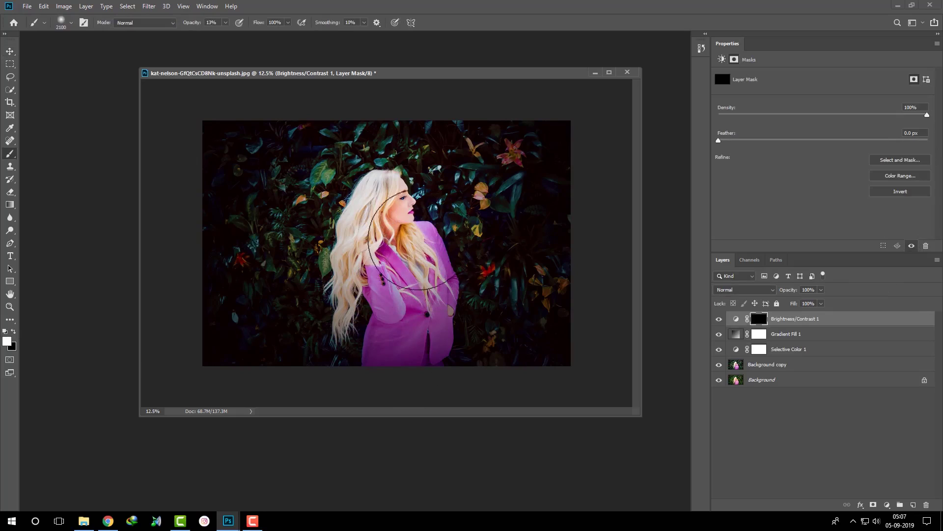
{"action": "left_click_drag", "start_coordinate": [408, 243], "coordinate": [398, 215]}
{"action": "left_click_drag", "start_coordinate": [188, 23], "coordinate": [195, 22]}
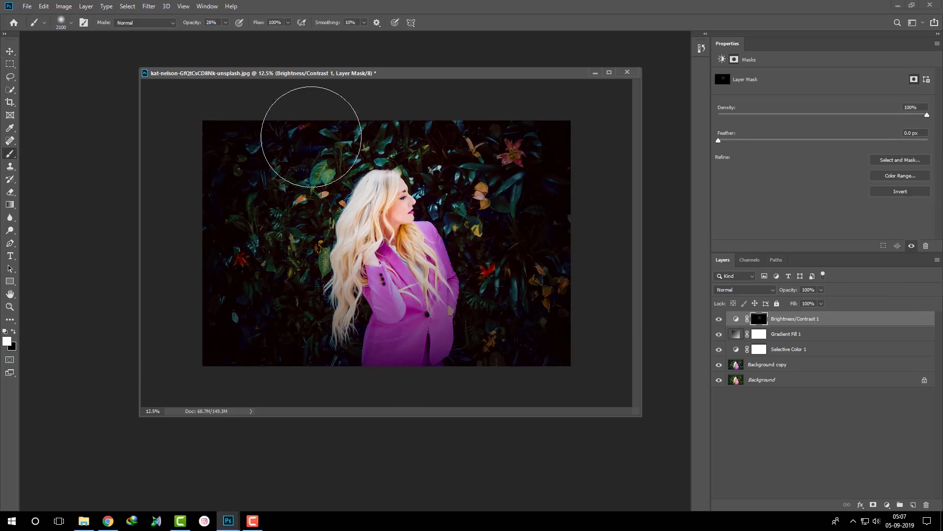
{"action": "left_click_drag", "start_coordinate": [374, 222], "coordinate": [393, 245]}
{"action": "mouse_move", "coordinate": [412, 336]}
{"action": "left_mouse_down"}
{"action": "mouse_move", "coordinate": [452, 190]}
{"action": "mouse_move", "coordinate": [432, 337]}
{"action": "mouse_move", "coordinate": [347, 209]}
{"action": "mouse_move", "coordinate": [305, 311]}
{"action": "mouse_move", "coordinate": [341, 151]}
{"action": "left_mouse_up"}
{"action": "mouse_move", "coordinate": [385, 387]}
{"action": "left_mouse_down"}
{"action": "mouse_move", "coordinate": [421, 307]}
{"action": "mouse_move", "coordinate": [414, 294]}
{"action": "left_mouse_up"}
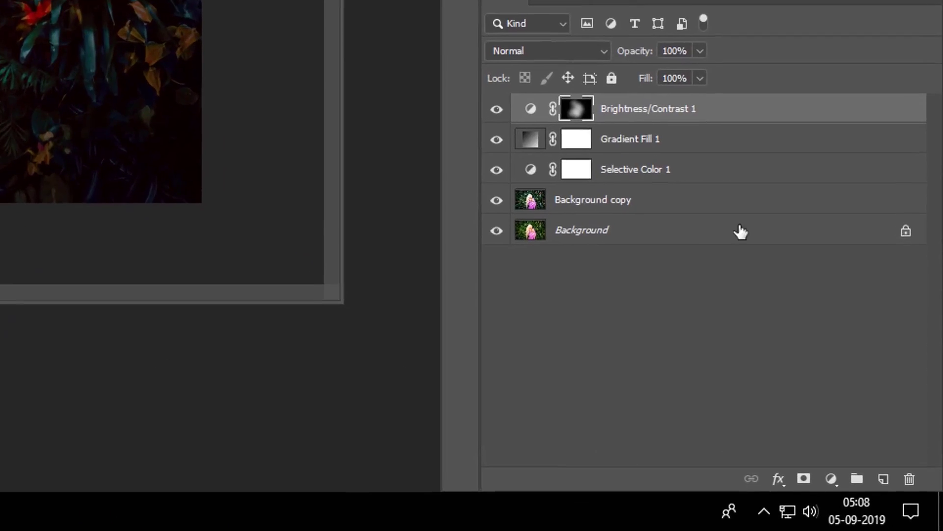
{"action": "left_click", "coordinate": [887, 505]}
{"action": "key", "text": "Escape"}
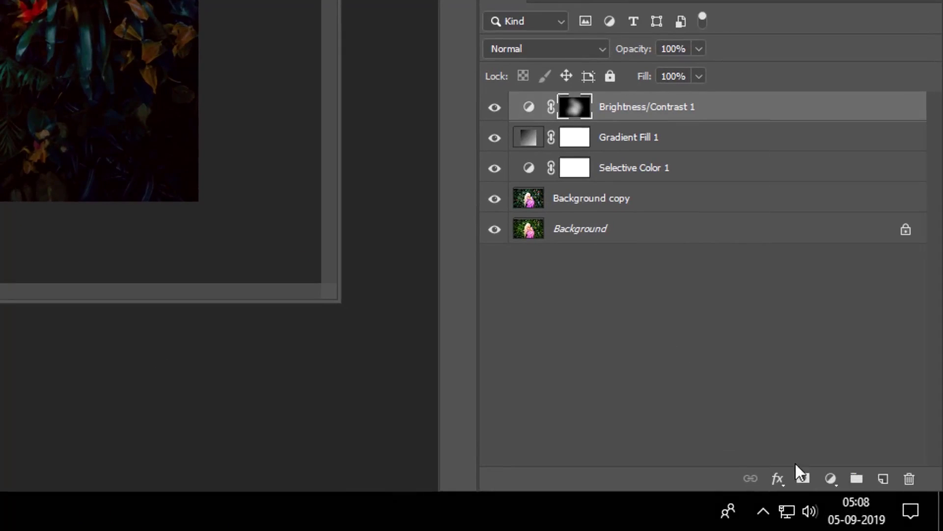
{"action": "left_click", "coordinate": [832, 481]}
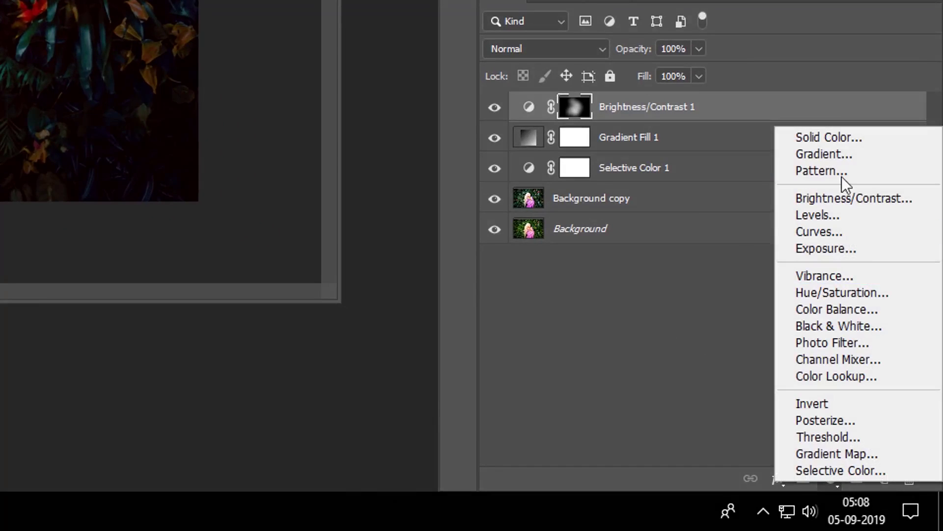
Add a Curves layer, lifting the Blue shadows and lowering the Blue highlights
{"action": "left_click", "coordinate": [829, 232]}
{"action": "left_click", "coordinate": [818, 89]}
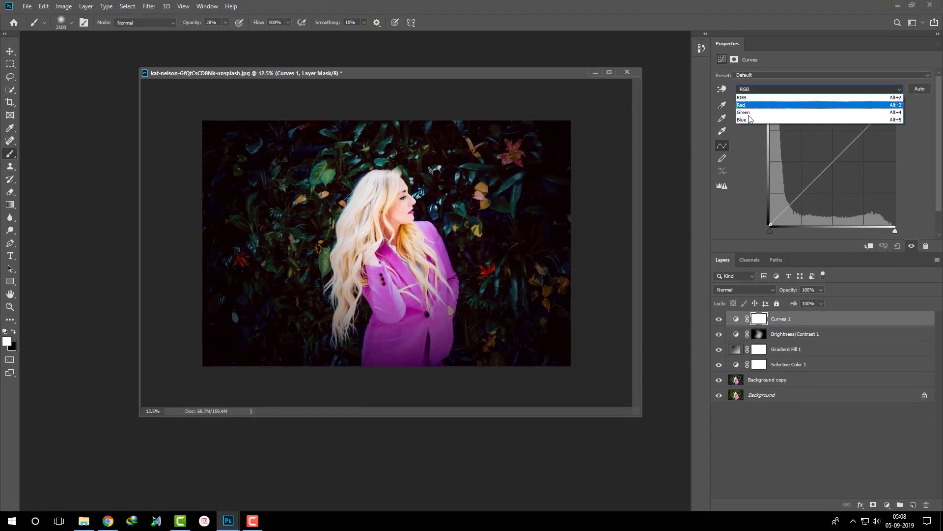
{"action": "left_click", "coordinate": [786, 120]}
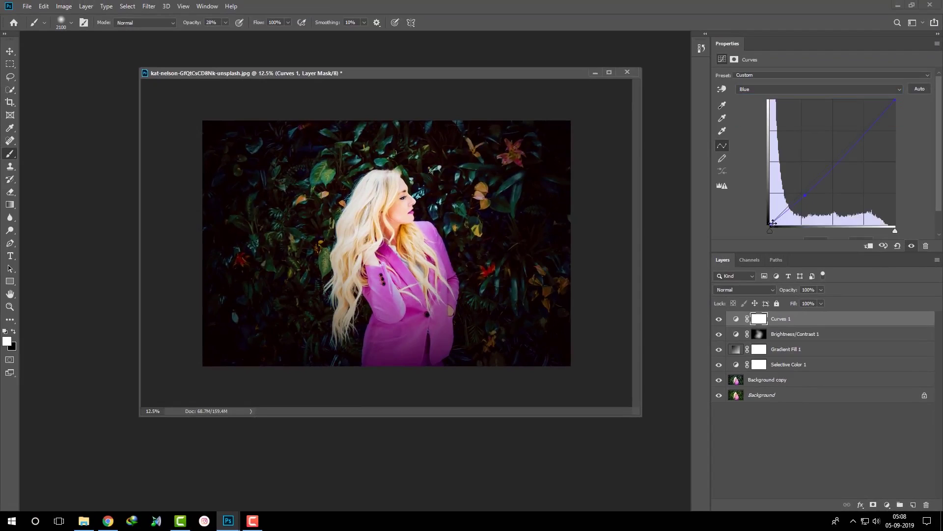
{"action": "left_click_drag", "start_coordinate": [773, 223], "coordinate": [771, 212]}
{"action": "left_click", "coordinate": [864, 130]}
{"action": "left_click_drag", "start_coordinate": [895, 100], "coordinate": [897, 107]}
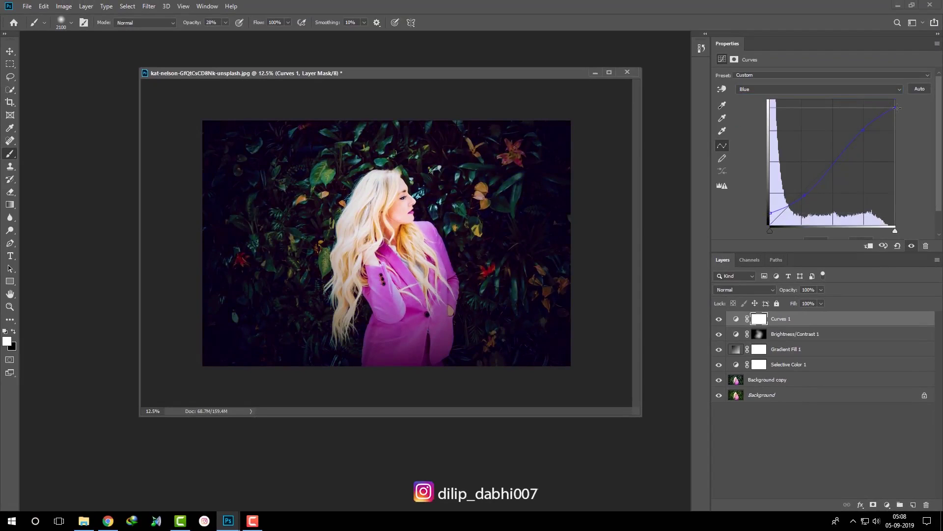
Lift the Green shadows, bend the curve near them, and lower the Green highlights
{"action": "left_click", "coordinate": [771, 90]}
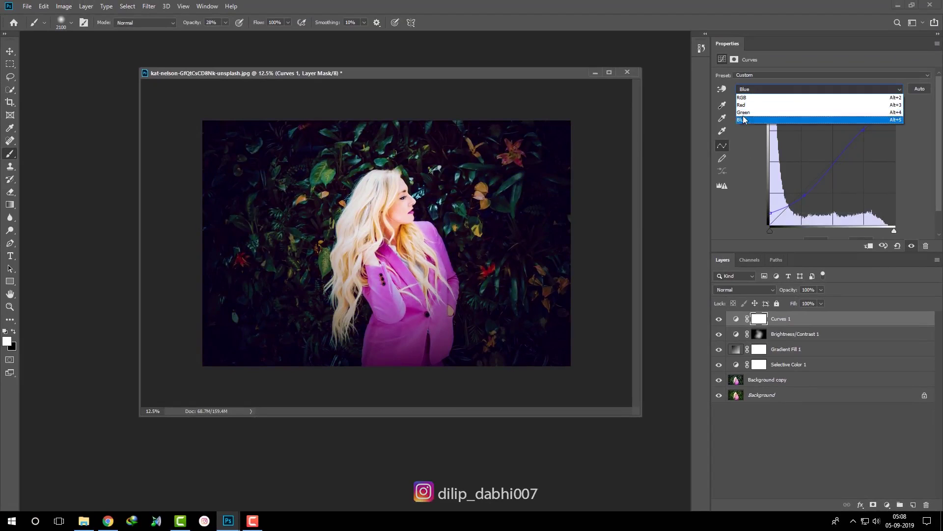
{"action": "left_click", "coordinate": [777, 112]}
{"action": "left_click_drag", "start_coordinate": [770, 224], "coordinate": [771, 217]}
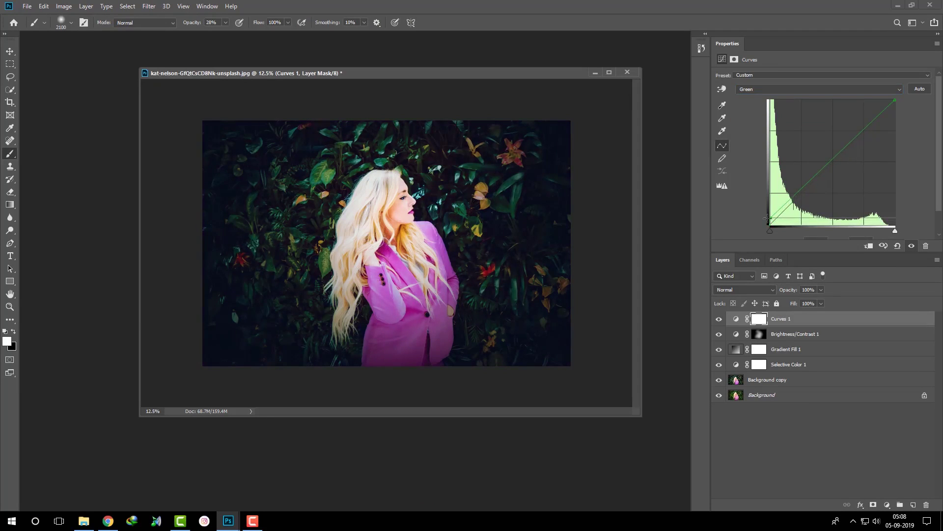
{"action": "left_click_drag", "start_coordinate": [801, 188], "coordinate": [803, 192]}
{"action": "left_click_drag", "start_coordinate": [895, 100], "coordinate": [901, 109]}
Reshape the Red curve: lift shadows, add midtone points, and lower the highlights
{"action": "left_click", "coordinate": [766, 89]}
{"action": "left_click", "coordinate": [750, 104]}
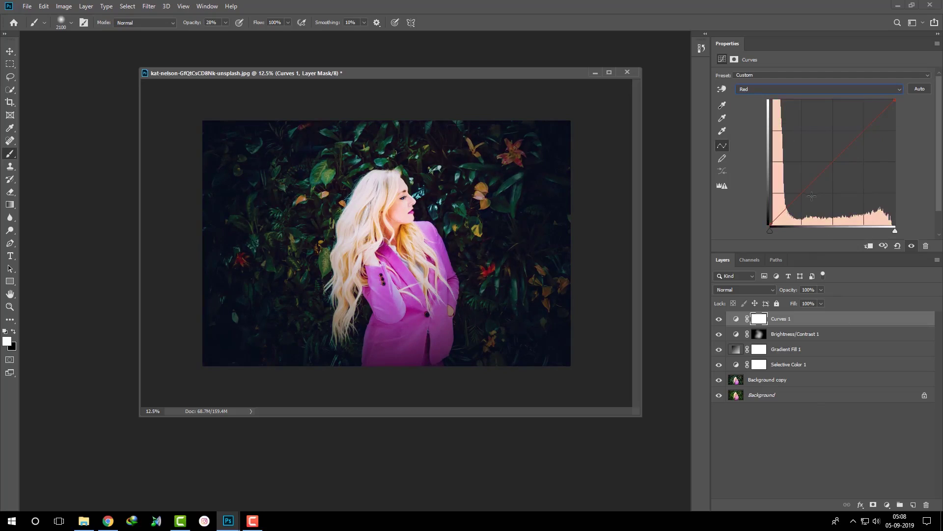
{"action": "left_click_drag", "start_coordinate": [800, 195], "coordinate": [809, 197]}
{"action": "left_click_drag", "start_coordinate": [770, 225], "coordinate": [771, 213]}
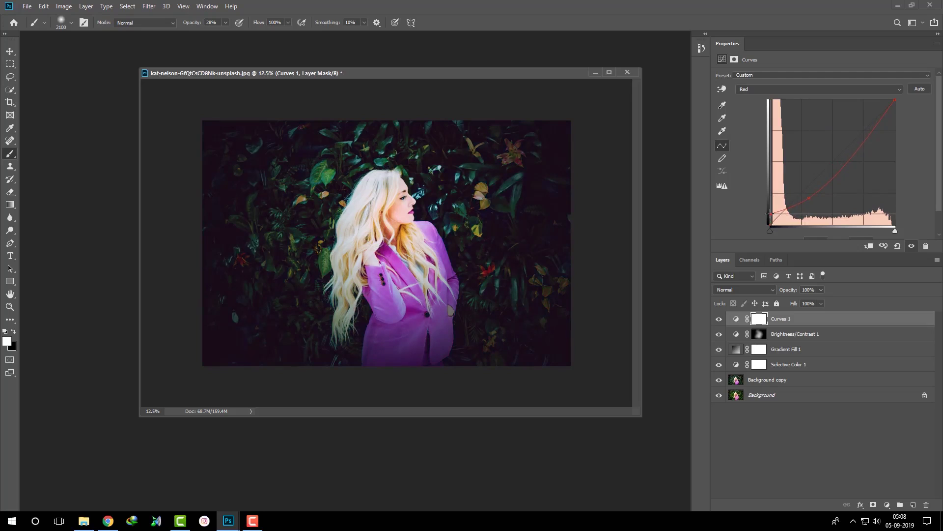
{"action": "left_click", "coordinate": [859, 139]}
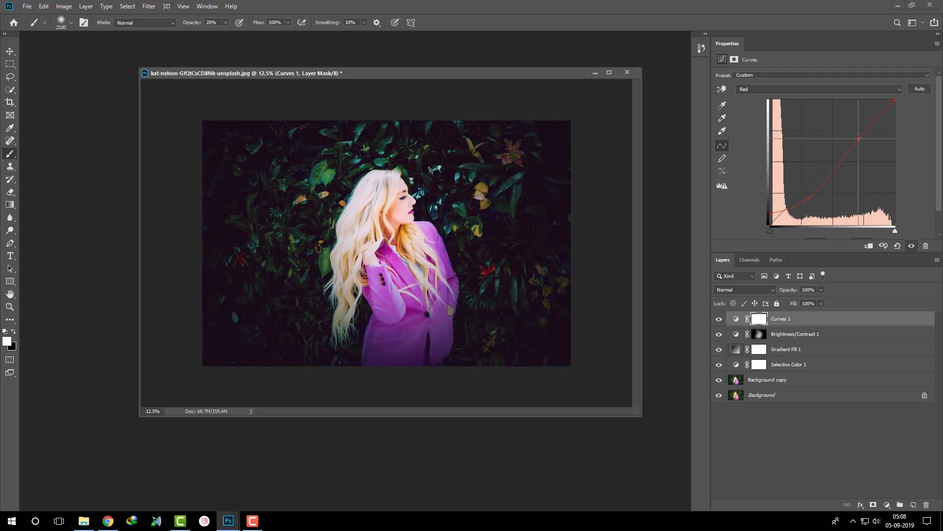
{"action": "left_click_drag", "start_coordinate": [896, 101], "coordinate": [895, 112]}
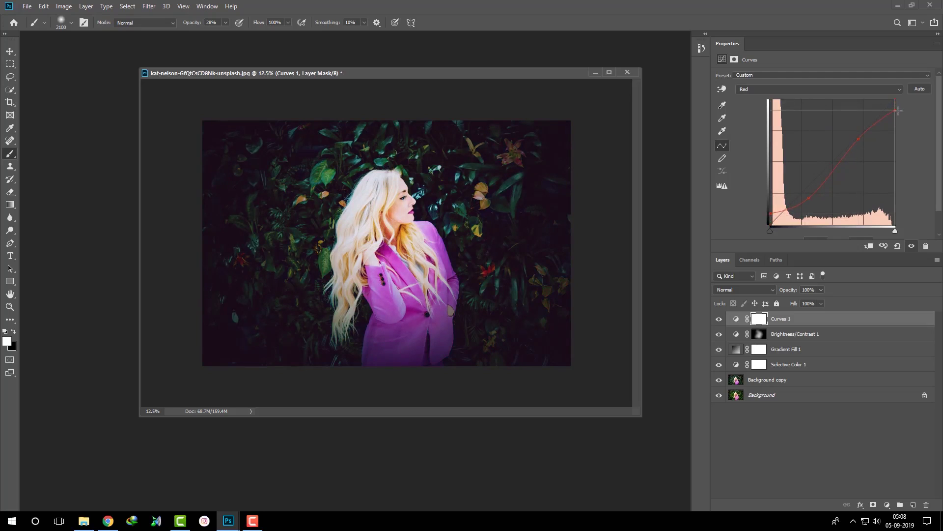
{"action": "left_click", "coordinate": [757, 319]}
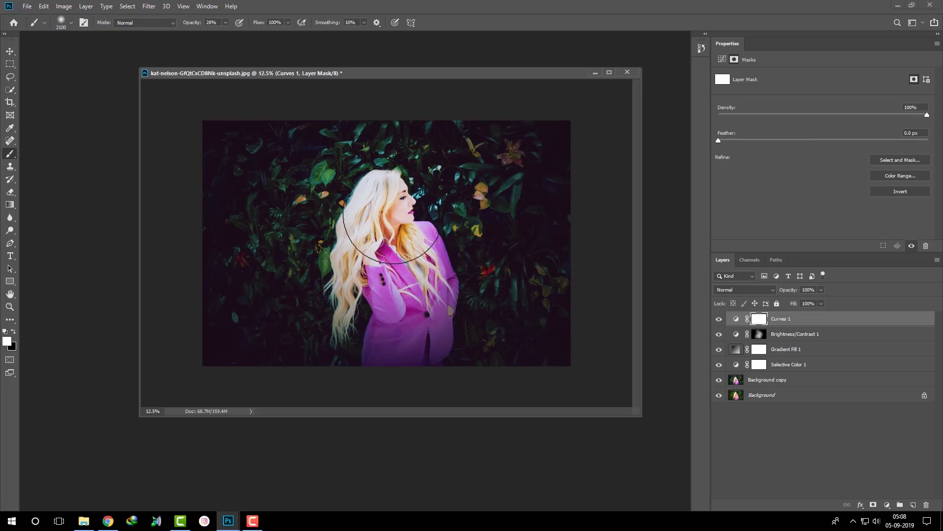
With black as foreground, paint on the Curves 1 mask over the woman's hair
{"action": "left_click", "coordinate": [13, 331]}
{"action": "left_click", "coordinate": [901, 191]}
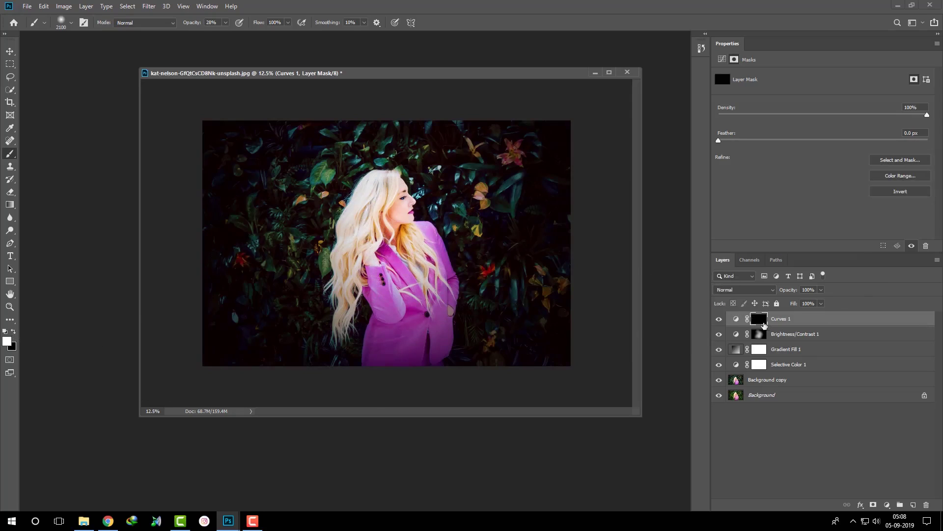
{"action": "left_click", "coordinate": [917, 195]}
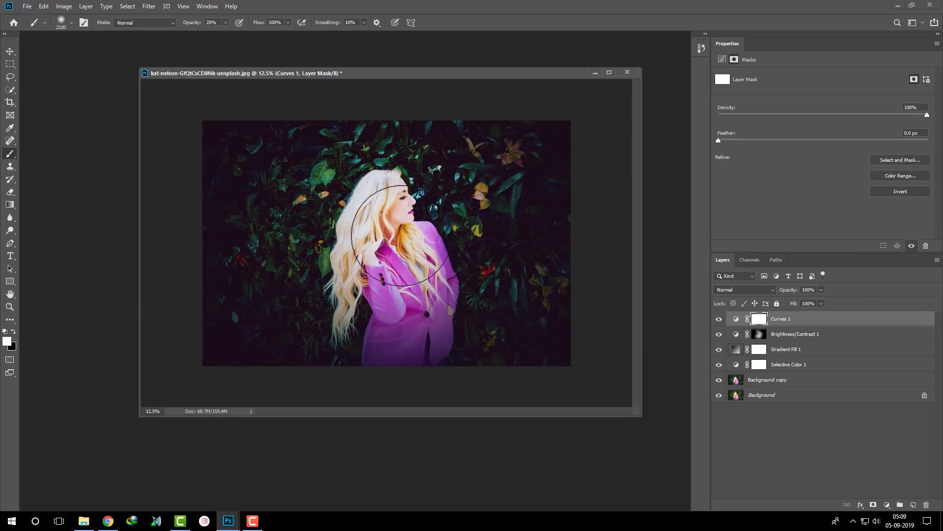
{"action": "left_click", "coordinate": [15, 332]}
{"action": "mouse_move", "coordinate": [388, 221]}
{"action": "left_mouse_down"}
{"action": "mouse_move", "coordinate": [399, 226]}
{"action": "mouse_move", "coordinate": [387, 239]}
{"action": "mouse_move", "coordinate": [374, 211]}
{"action": "left_mouse_up"}
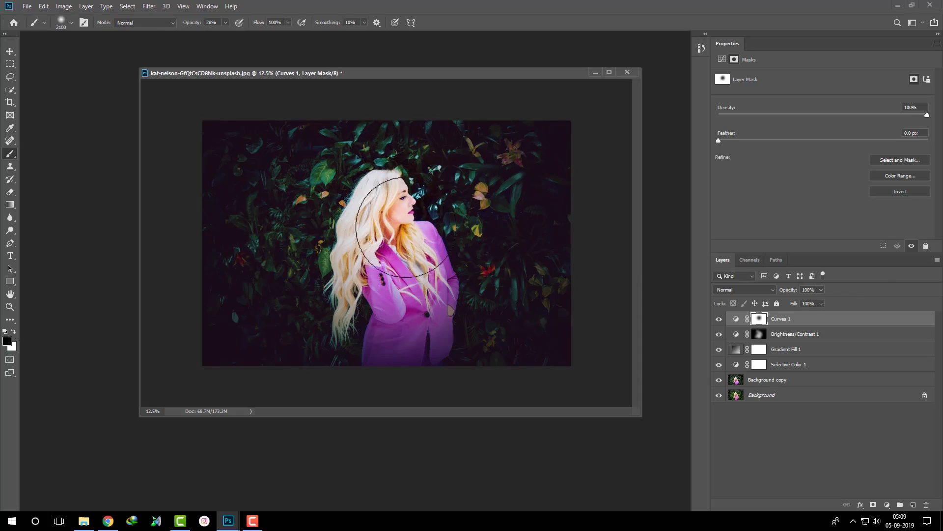
Toggle Curves 1 visibility and zoom in and out to compare the masked result
{"action": "left_click", "coordinate": [717, 319]}
{"action": "left_click", "coordinate": [718, 320]}
{"action": "left_click", "coordinate": [718, 319]}
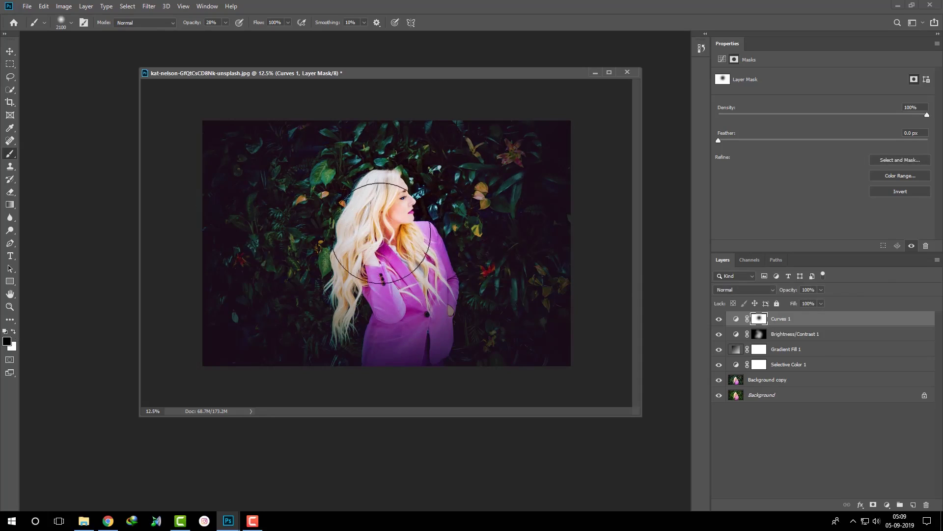
{"action": "key", "text": "ctrl+plus"}
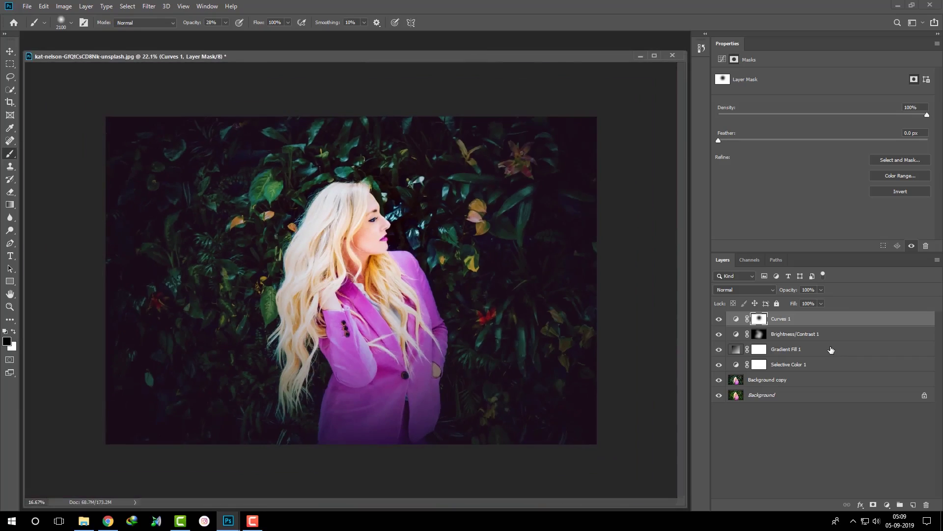
{"action": "key", "text": "ctrl+minus"}
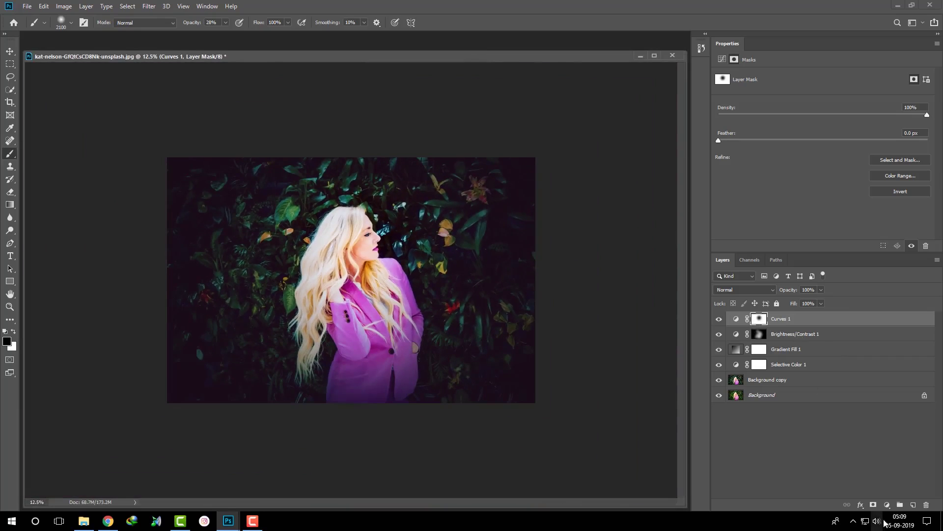
Stamp visible layers into Layer 1 and open it in Camera Raw Filter with Clarity 10
{"action": "left_click", "coordinate": [907, 505]}
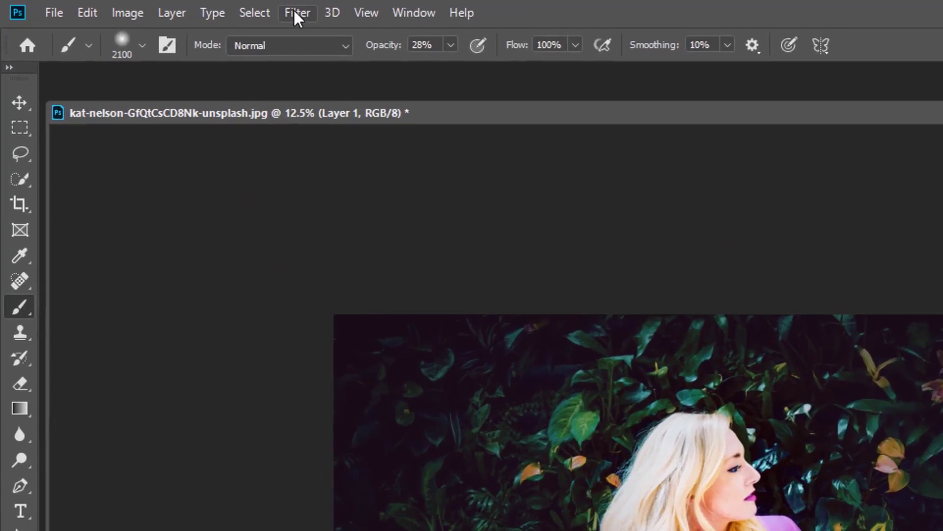
{"action": "left_click", "coordinate": [148, 6]}
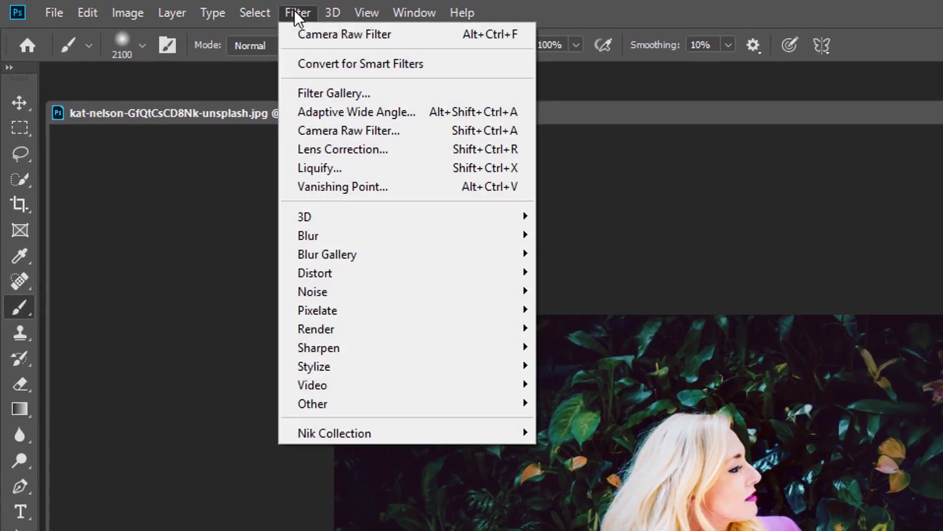
{"action": "left_click", "coordinate": [337, 130]}
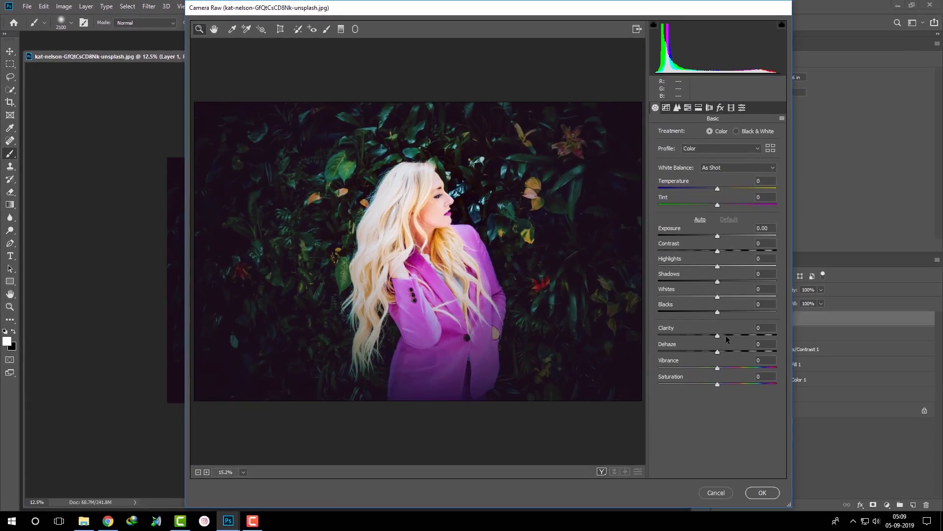
{"action": "left_click", "coordinate": [727, 336]}
{"action": "left_click_drag", "start_coordinate": [727, 336], "coordinate": [727, 336]}
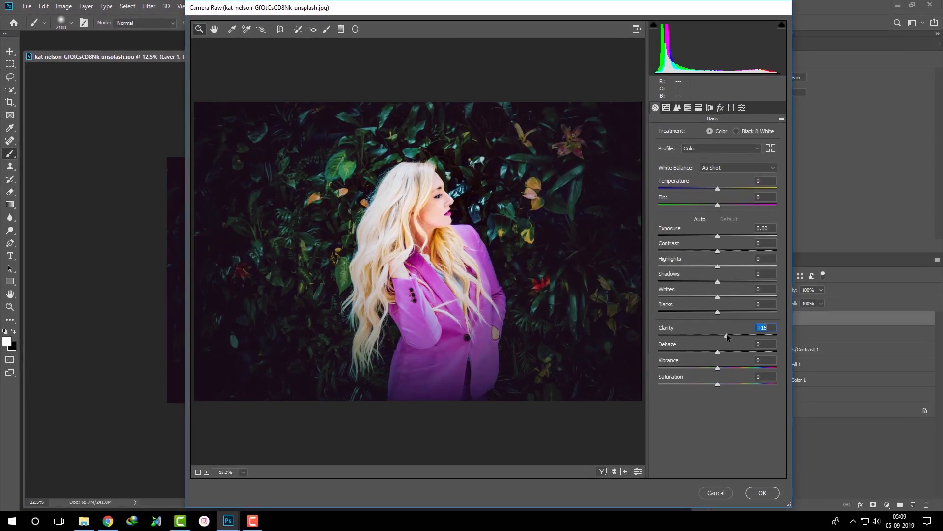
{"action": "type", "text": "10"}
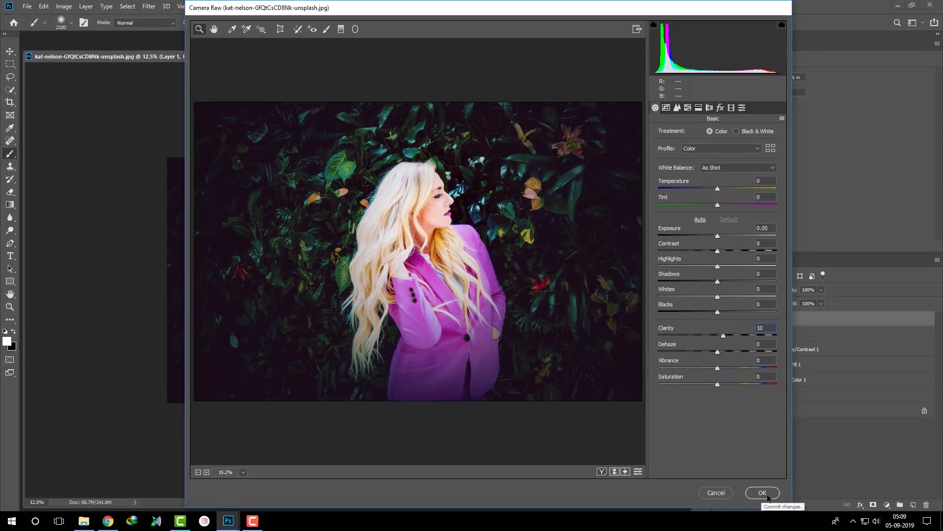
Draw a Radial Filter ellipse around the woman, set Effect to Inside, and enlarge it
{"action": "left_click", "coordinate": [355, 29]}
{"action": "left_click_drag", "start_coordinate": [389, 186], "coordinate": [448, 244]}
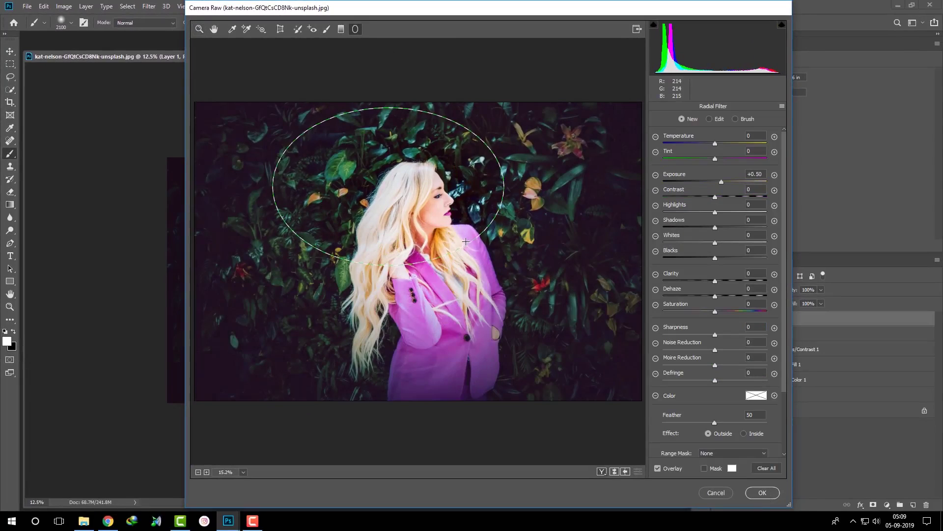
{"action": "left_click_drag", "start_coordinate": [388, 185], "coordinate": [432, 224]}
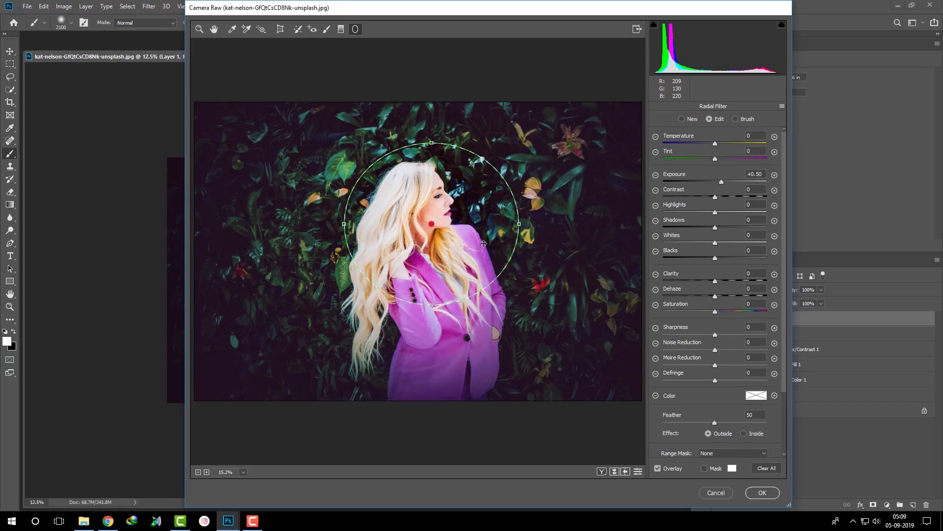
{"action": "scroll", "coordinate": [732, 442], "scroll_direction": "down", "scroll_amount": 3}
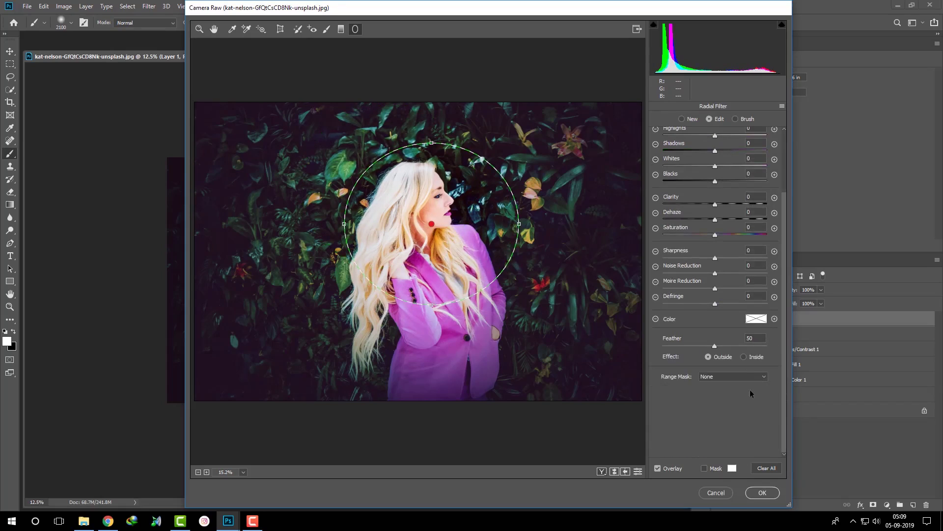
{"action": "left_click", "coordinate": [744, 357]}
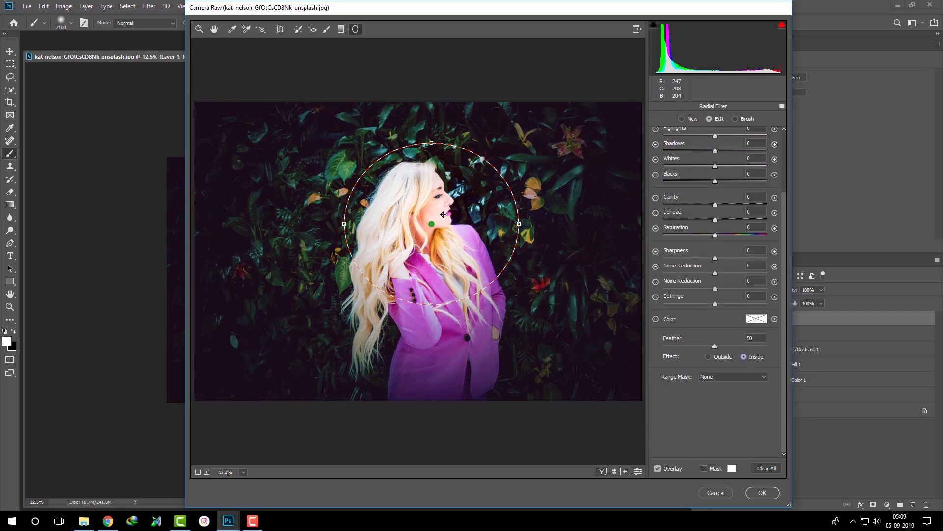
{"action": "left_click_drag", "start_coordinate": [433, 236], "coordinate": [430, 237]}
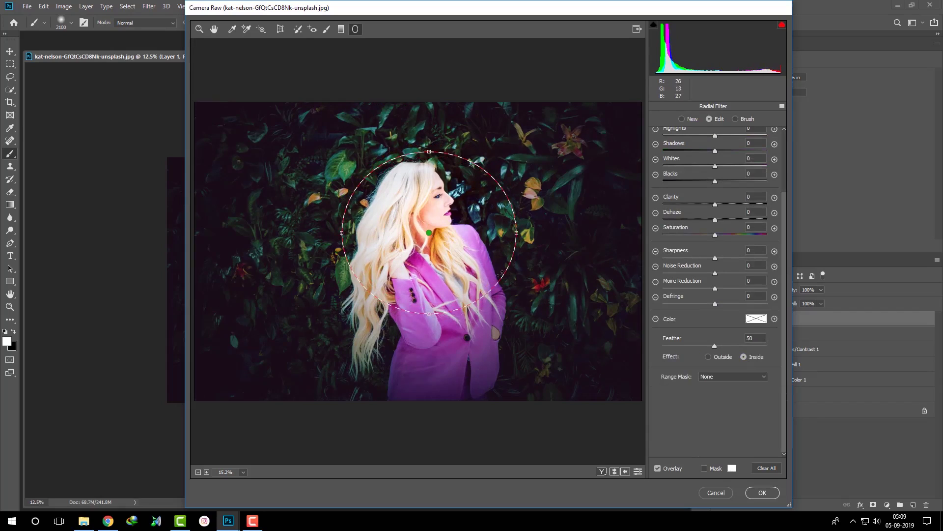
{"action": "left_click_drag", "start_coordinate": [517, 232], "coordinate": [533, 232]}
{"action": "left_click_drag", "start_coordinate": [429, 152], "coordinate": [429, 121]}
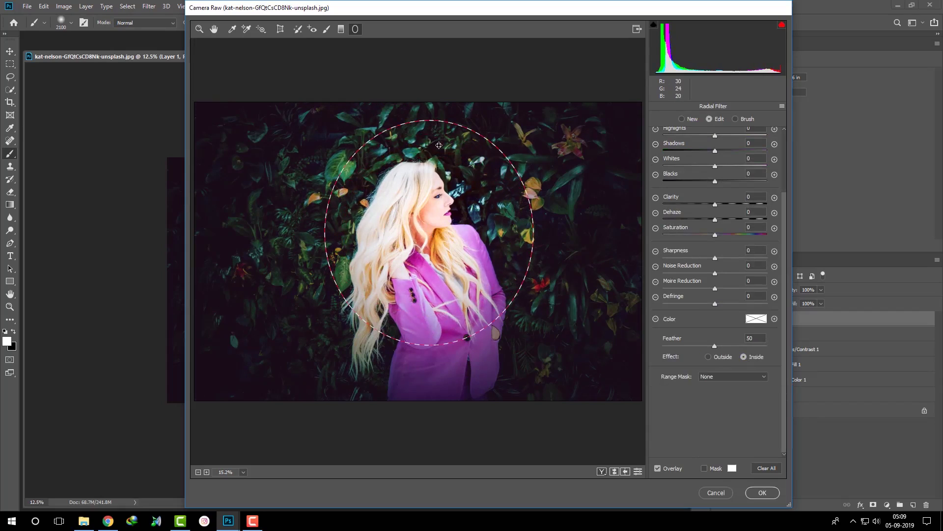
{"action": "left_click_drag", "start_coordinate": [534, 232], "coordinate": [546, 233]}
{"action": "left_click_drag", "start_coordinate": [449, 220], "coordinate": [454, 236]}
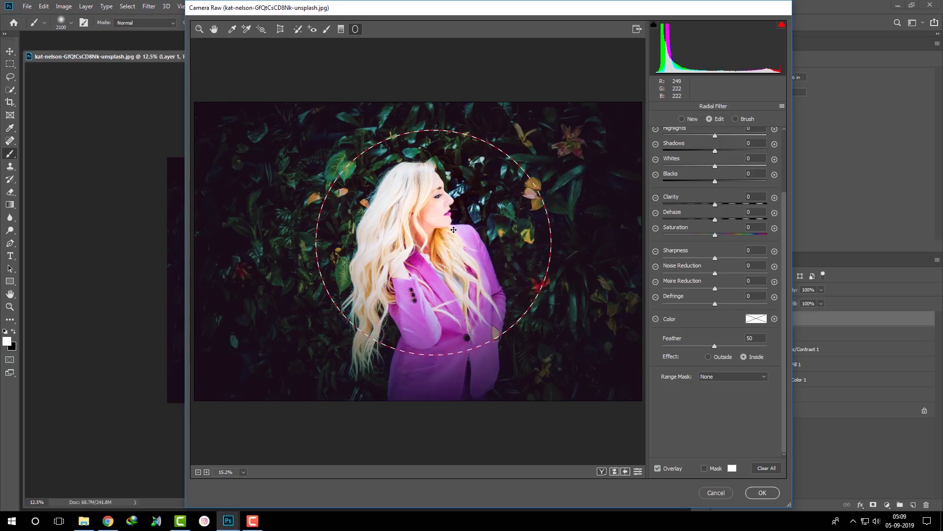
Set the radial filter Exposure to +0.10 and refine its size and position around the woman
{"action": "scroll", "coordinate": [785, 208], "scroll_direction": "up", "scroll_amount": 3}
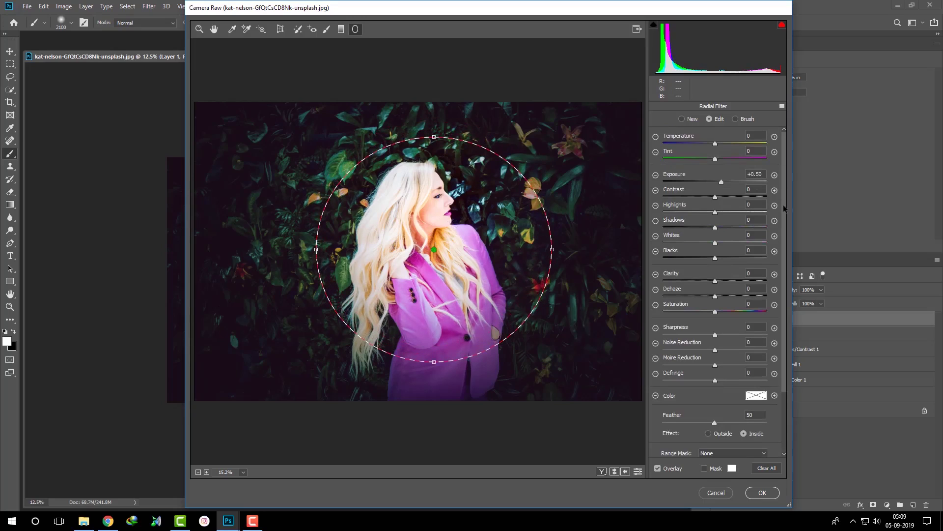
{"action": "left_click_drag", "start_coordinate": [722, 183], "coordinate": [716, 183]}
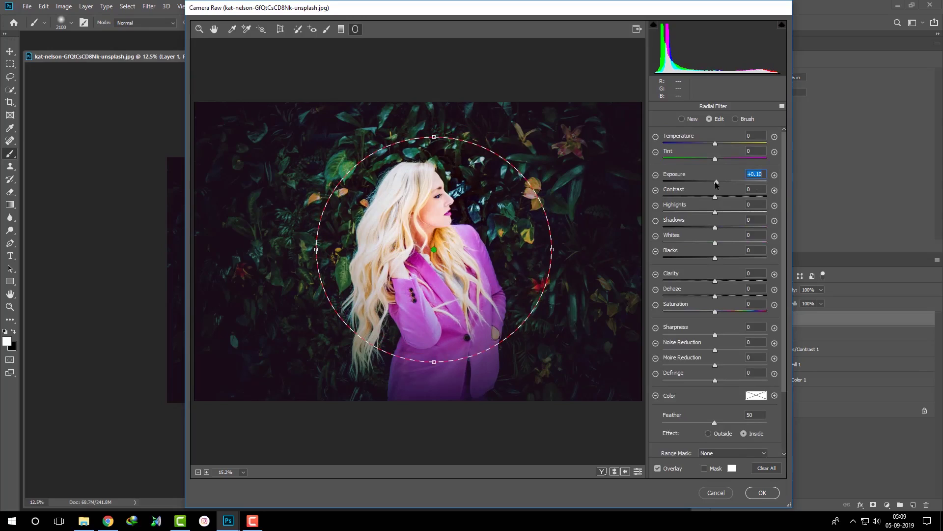
{"action": "left_click", "coordinate": [762, 493]}
{"action": "left_click_drag", "start_coordinate": [552, 250], "coordinate": [527, 242]}
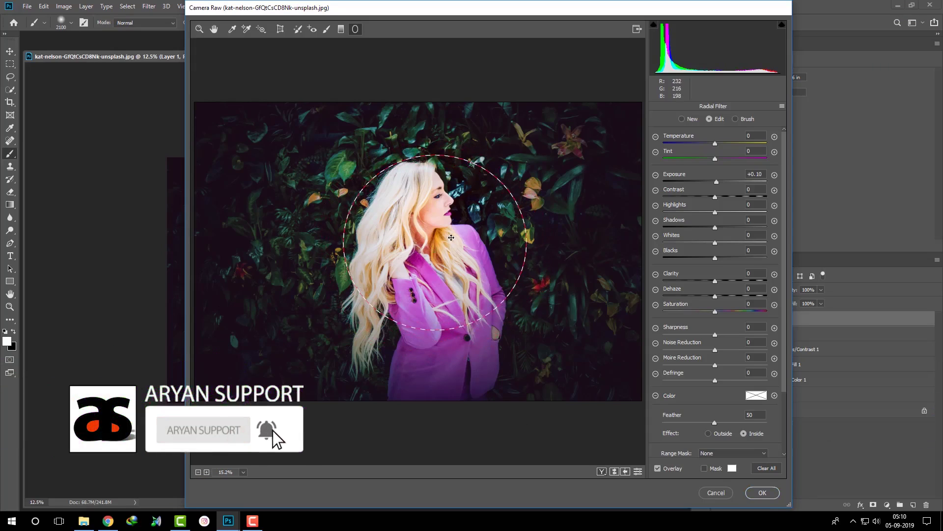
{"action": "left_click_drag", "start_coordinate": [451, 238], "coordinate": [449, 230]}
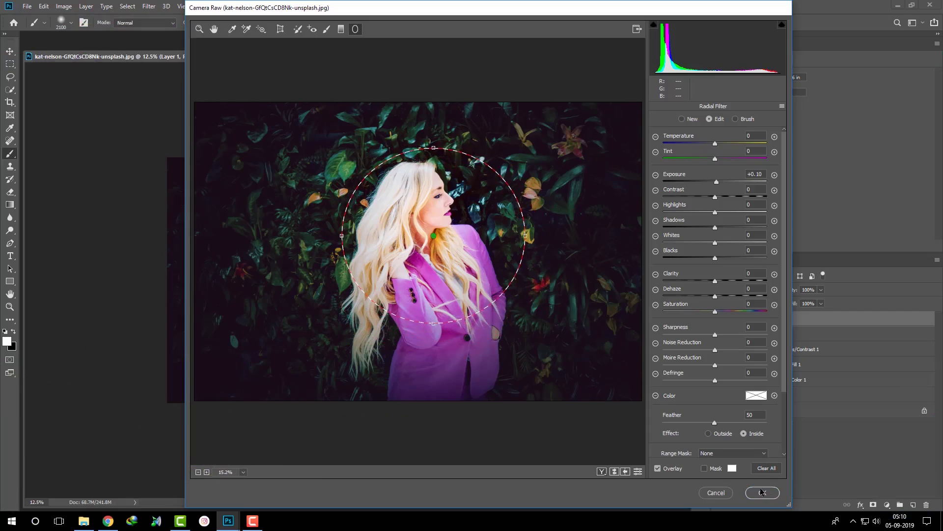